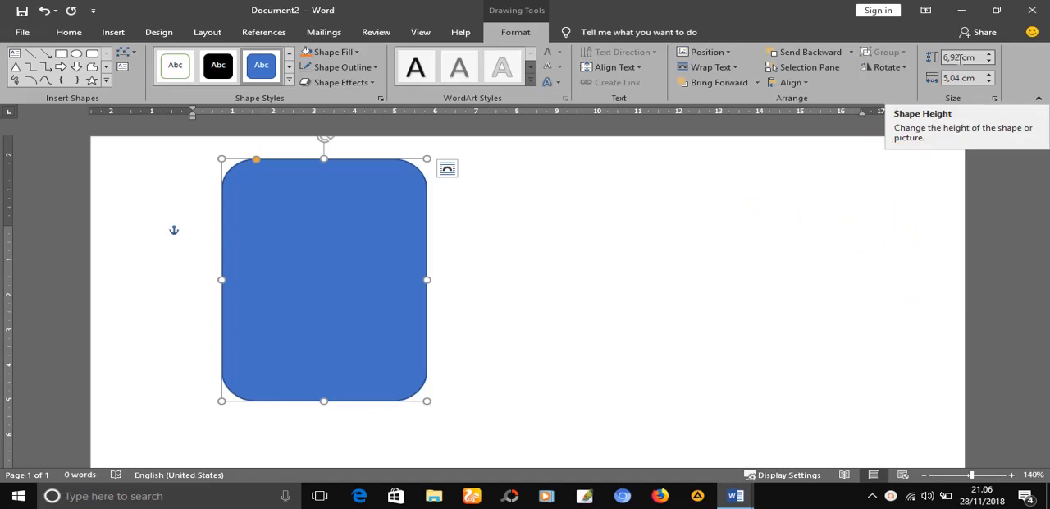
Set the rounded rectangle's height to 9 cm and its width to 6 cm
{"action": "left_click", "coordinate": [960, 57]}
{"action": "left_click", "coordinate": [957, 58]}
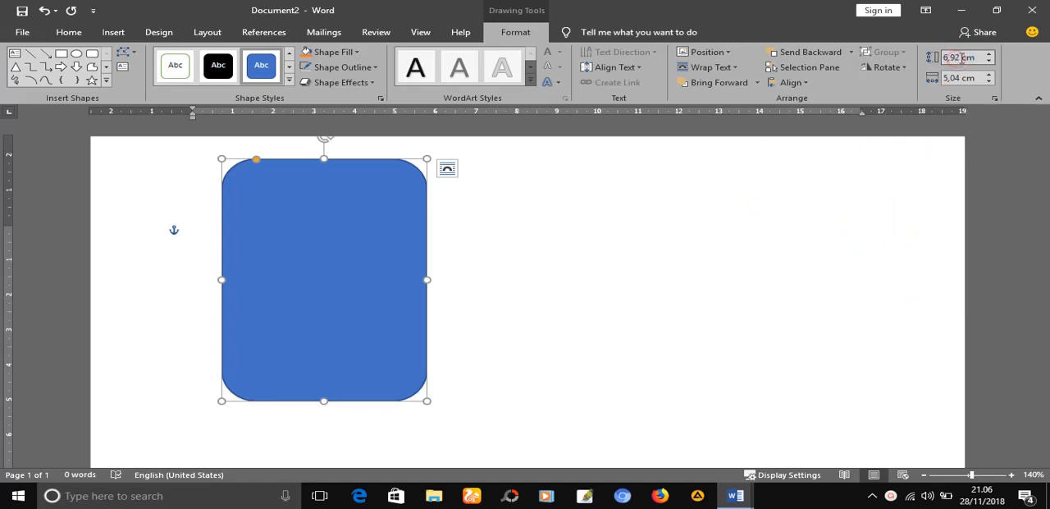
{"action": "left_click_drag", "start_coordinate": [959, 58], "coordinate": [937, 60]}
{"action": "left_click", "coordinate": [958, 78]}
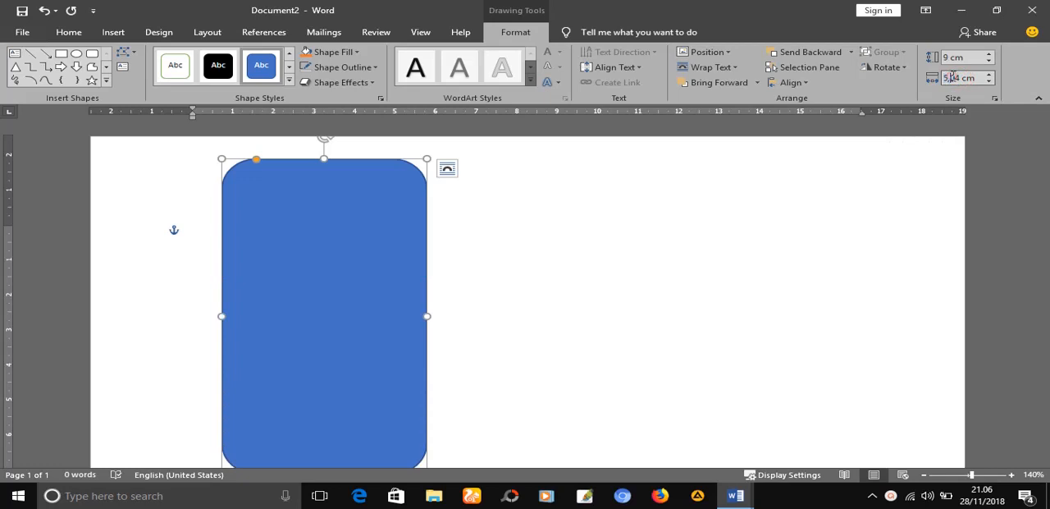
{"action": "left_click", "coordinate": [960, 77]}
{"action": "type", "text": "6"}
{"action": "left_click", "coordinate": [825, 250]}
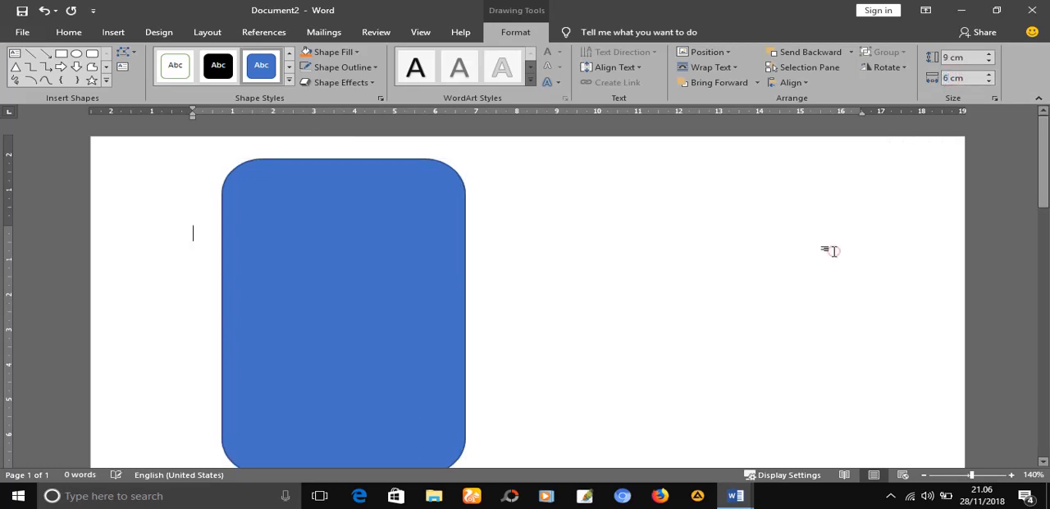
Apply the orange filled theme style to the blue rounded rectangle
{"action": "scroll", "coordinate": [1045, 200], "scroll_direction": "down", "scroll_amount": 1}
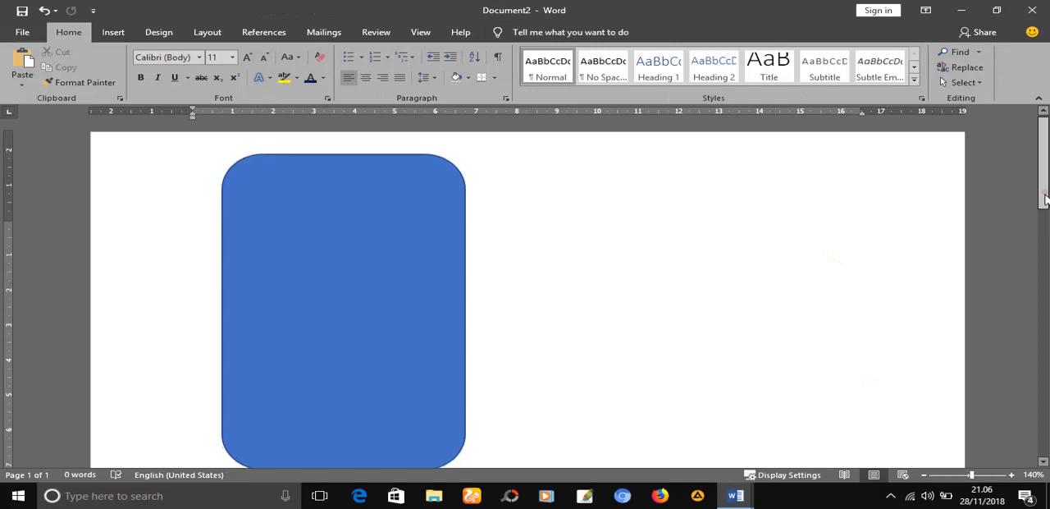
{"action": "left_click", "coordinate": [370, 258]}
{"action": "double_click", "coordinate": [370, 258]}
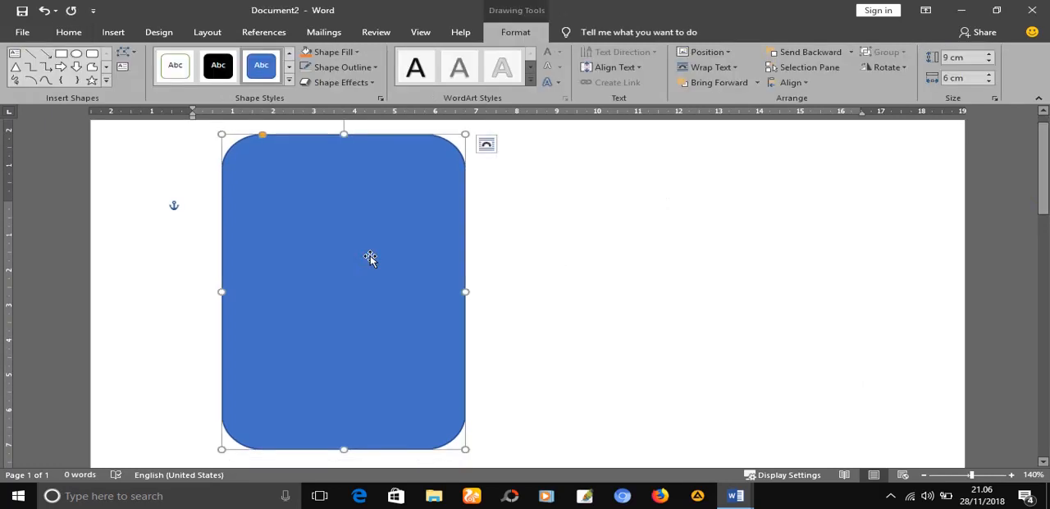
{"action": "left_click", "coordinate": [290, 77]}
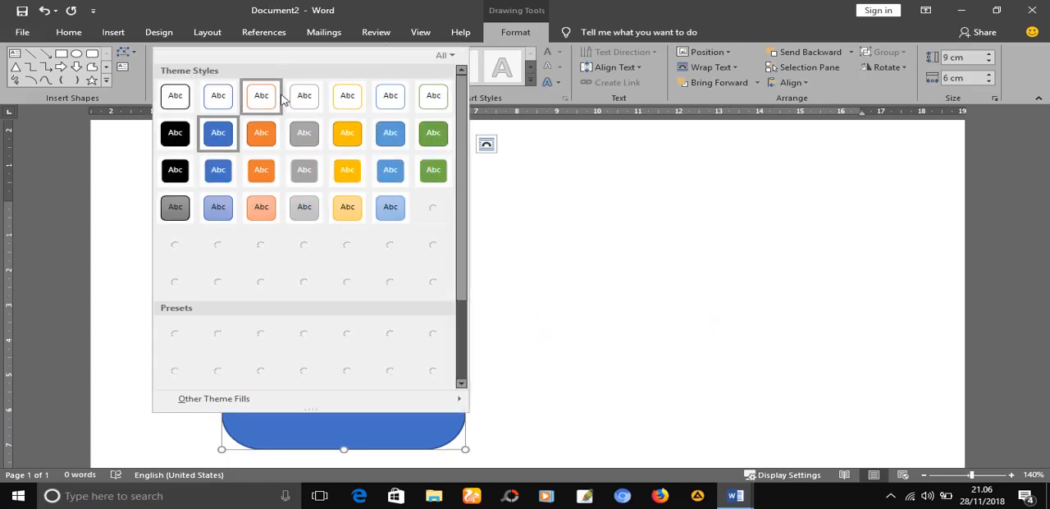
{"action": "left_click", "coordinate": [261, 136]}
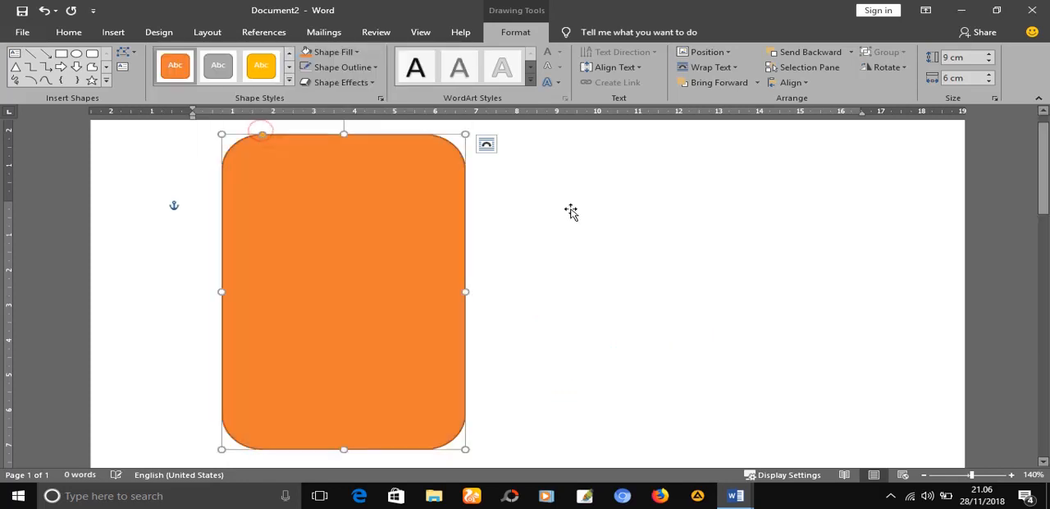
{"action": "left_click", "coordinate": [594, 217]}
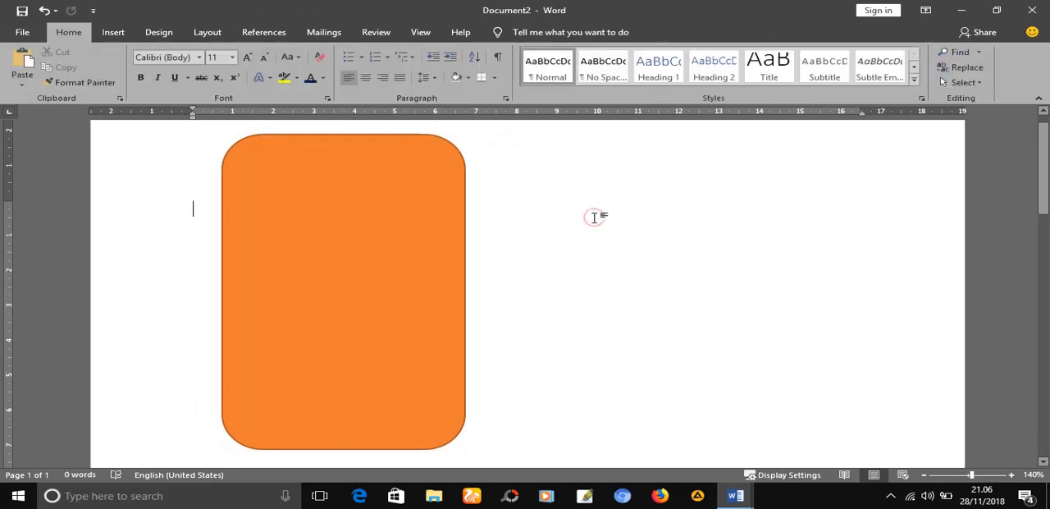
Draw a rectangle about 7.2 cm high and 6 cm wide across the middle of the orange shape, leaving orange bands above and below
{"action": "left_click", "coordinate": [120, 34]}
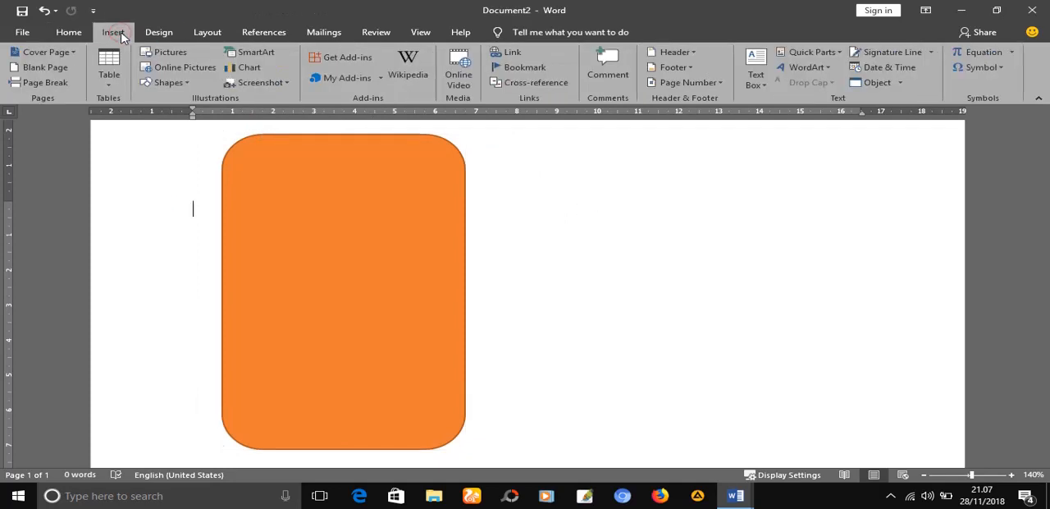
{"action": "left_click", "coordinate": [182, 83]}
{"action": "left_click", "coordinate": [192, 112]}
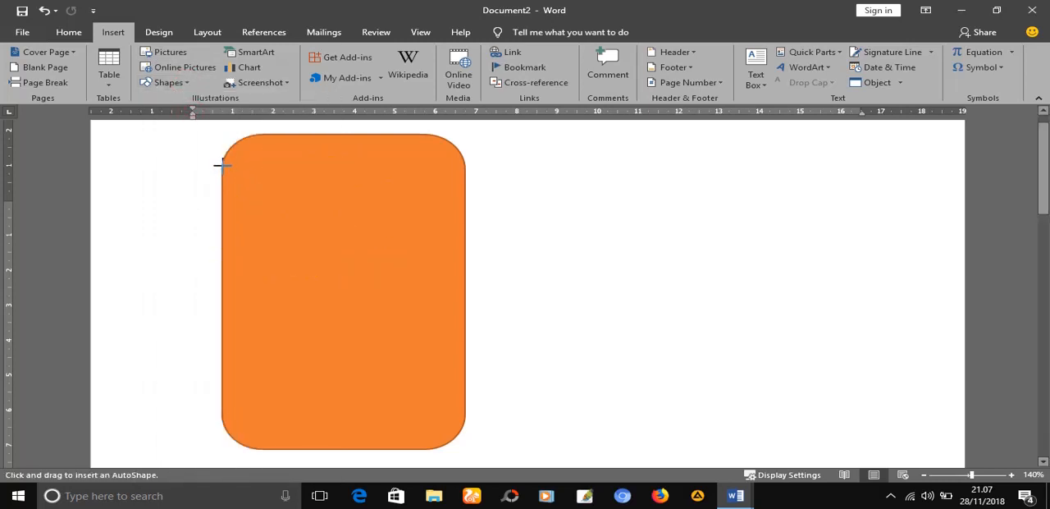
{"action": "mouse_move", "coordinate": [222, 165]}
{"action": "left_mouse_down"}
{"action": "mouse_move", "coordinate": [368, 176]}
{"action": "mouse_move", "coordinate": [452, 228]}
{"action": "mouse_move", "coordinate": [469, 254]}
{"action": "mouse_move", "coordinate": [476, 370]}
{"action": "mouse_move", "coordinate": [467, 417]}
{"action": "left_mouse_up"}
{"action": "left_click", "coordinate": [577, 300]}
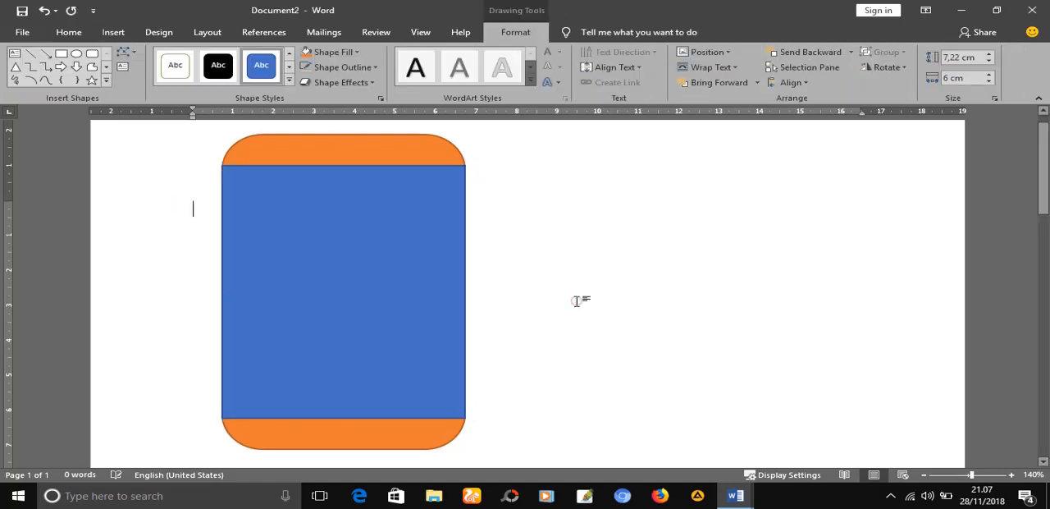
Remove the outline from the blue rectangle
{"action": "left_click", "coordinate": [403, 286]}
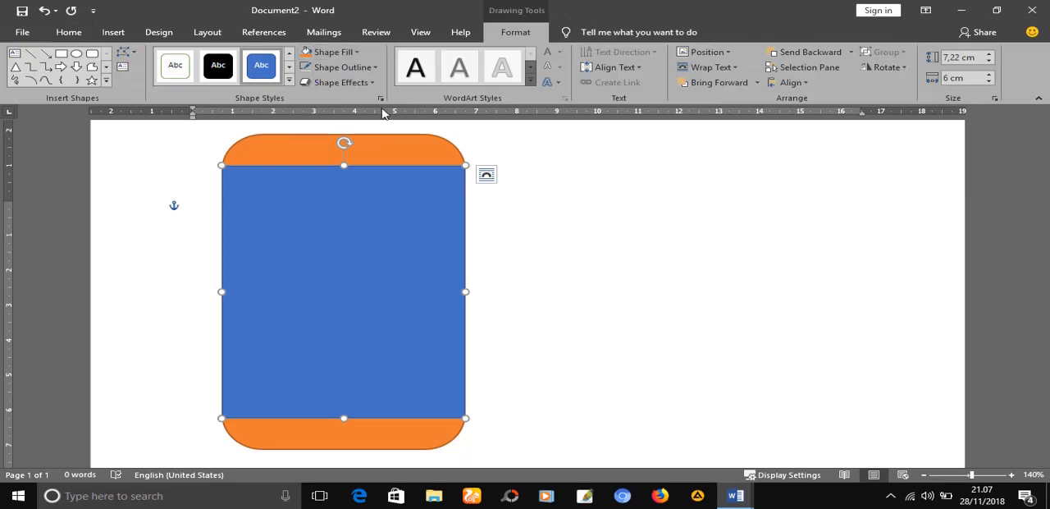
{"action": "left_click", "coordinate": [373, 83]}
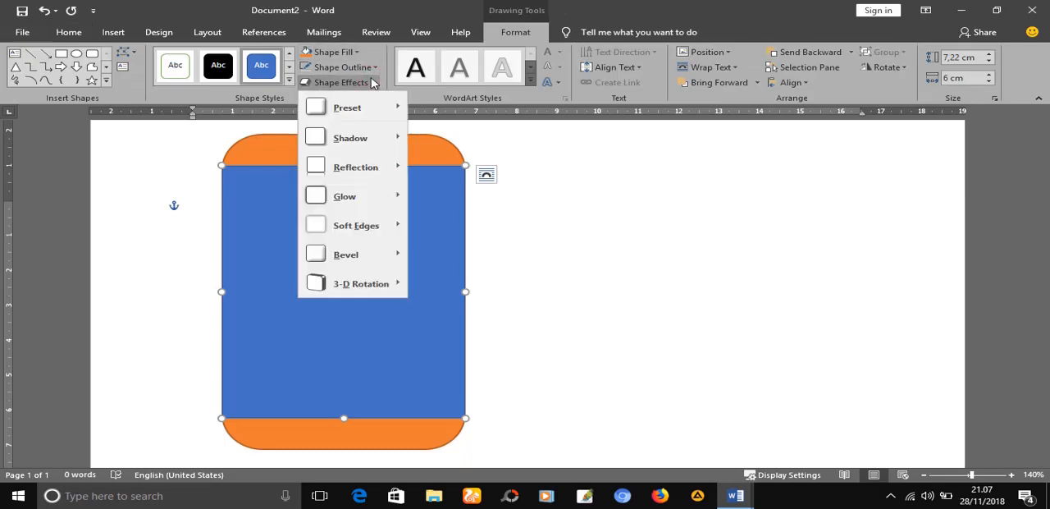
{"action": "left_click", "coordinate": [373, 69]}
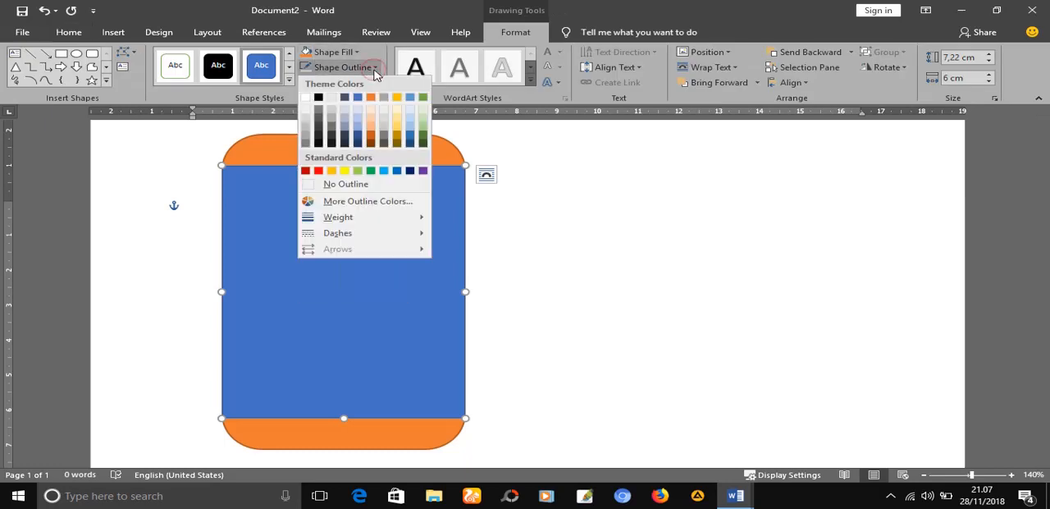
{"action": "left_click", "coordinate": [332, 184]}
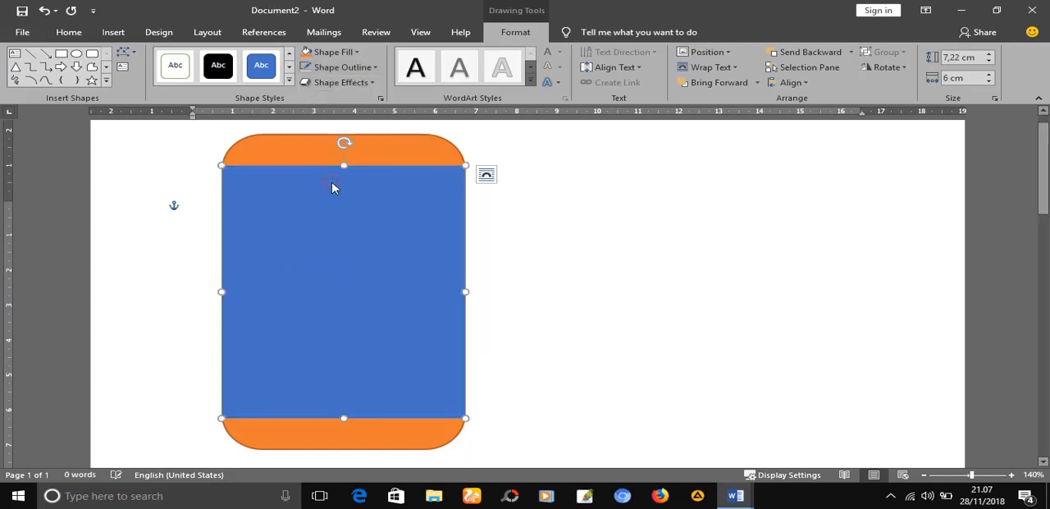
Apply the white theme style with a gray outline to the middle rectangle
{"action": "left_click", "coordinate": [289, 82]}
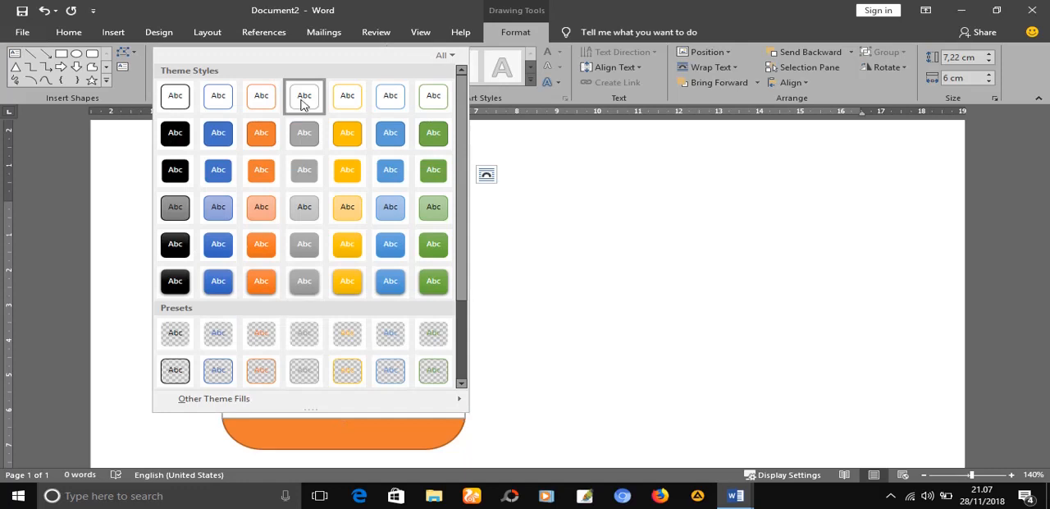
{"action": "left_click", "coordinate": [302, 98]}
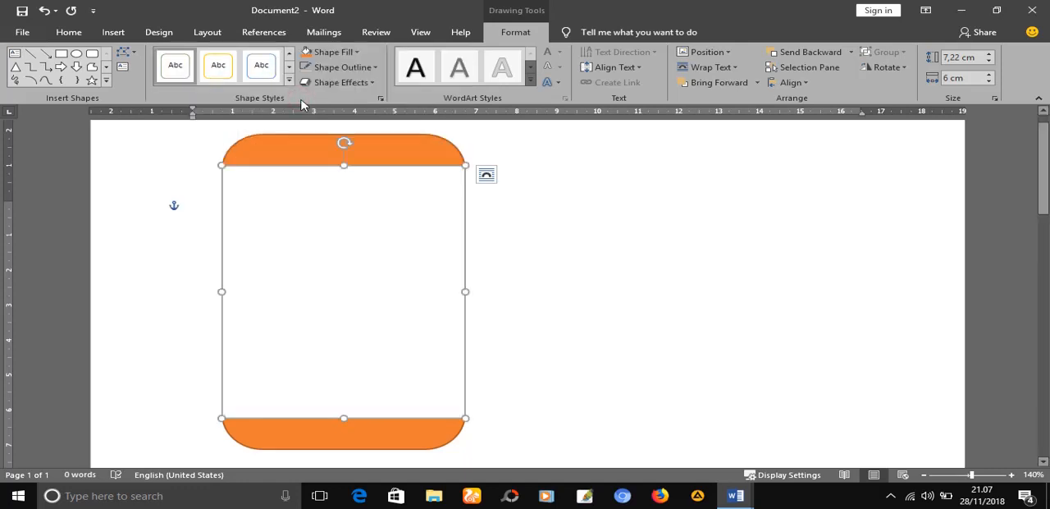
{"action": "left_click", "coordinate": [536, 194]}
Set the white middle rectangle to No Outline
{"action": "left_click", "coordinate": [372, 230]}
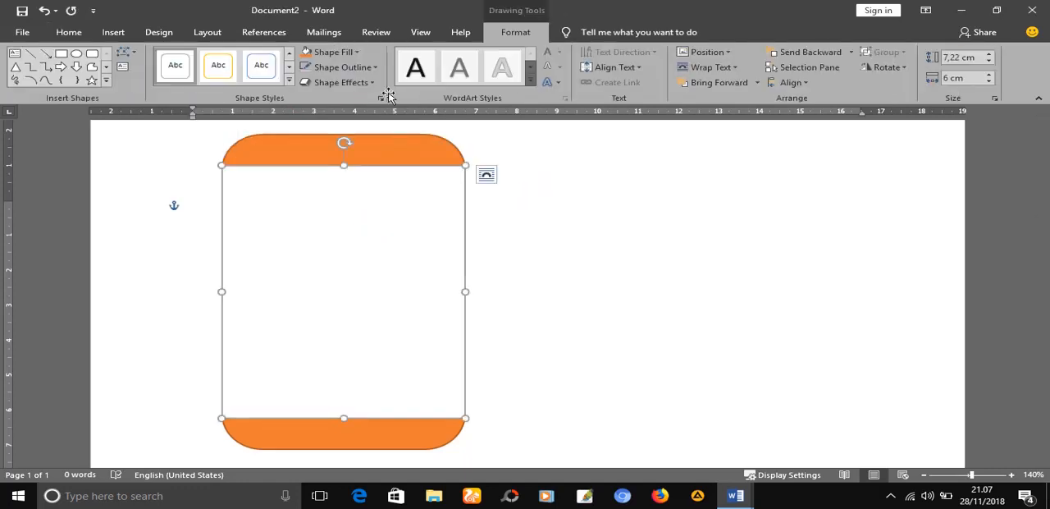
{"action": "left_click", "coordinate": [373, 83]}
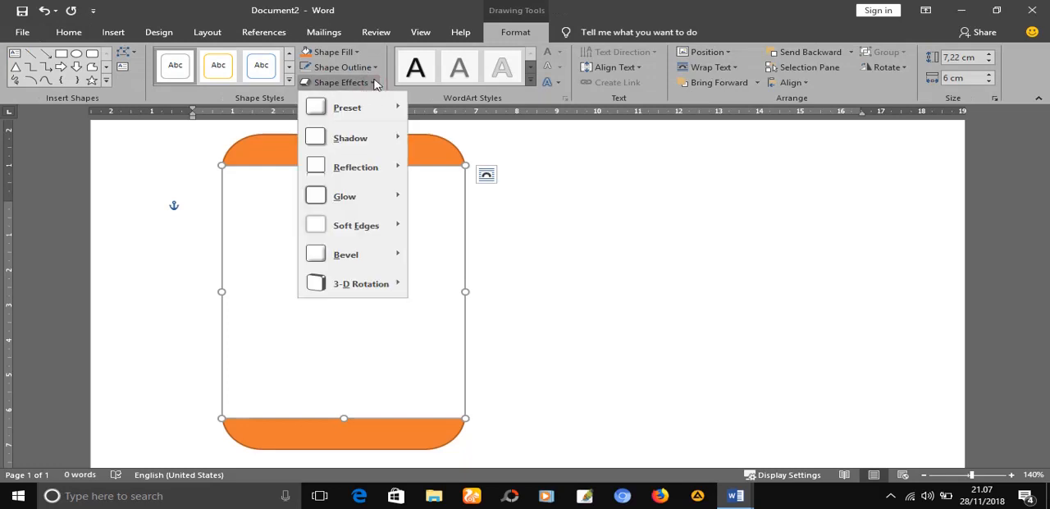
{"action": "left_click", "coordinate": [375, 67]}
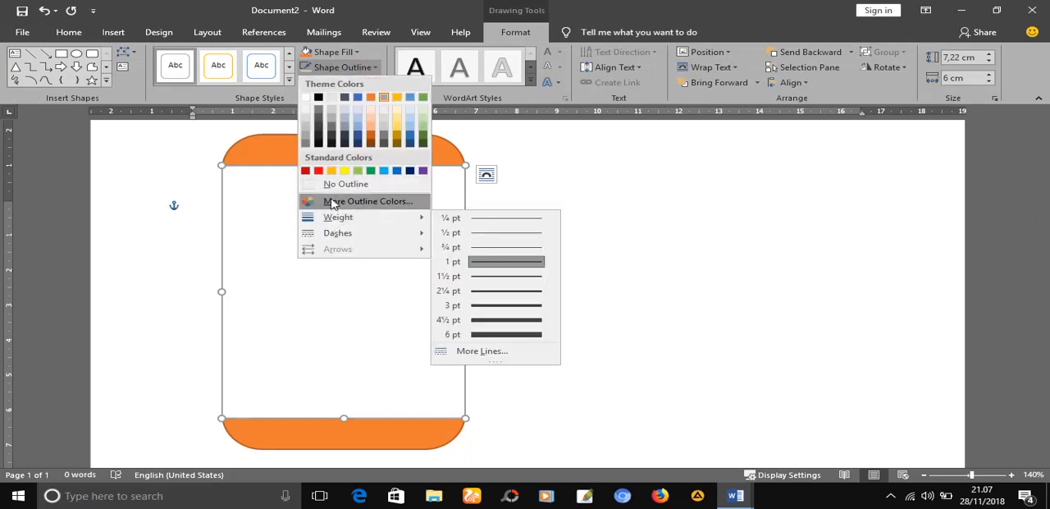
{"action": "left_click", "coordinate": [332, 189]}
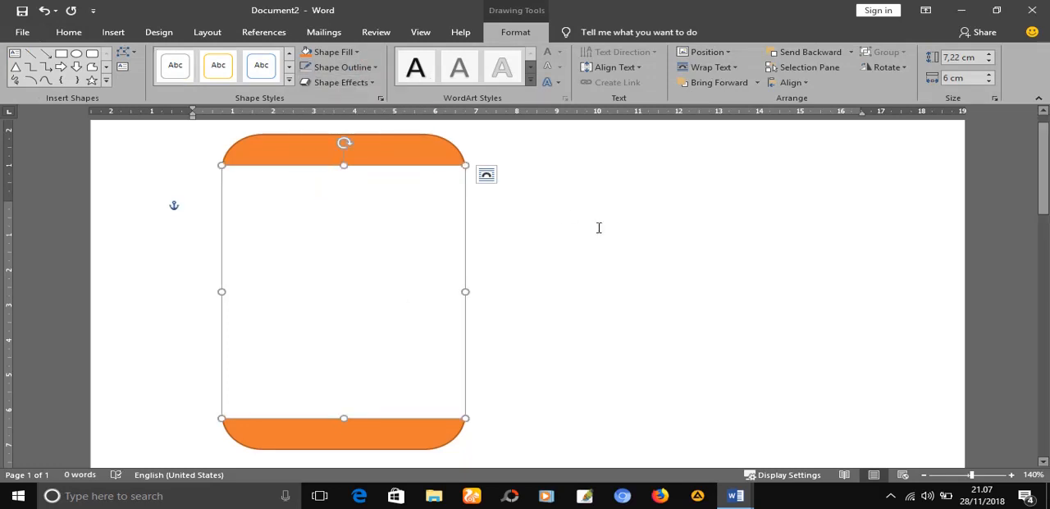
{"action": "left_click", "coordinate": [597, 227]}
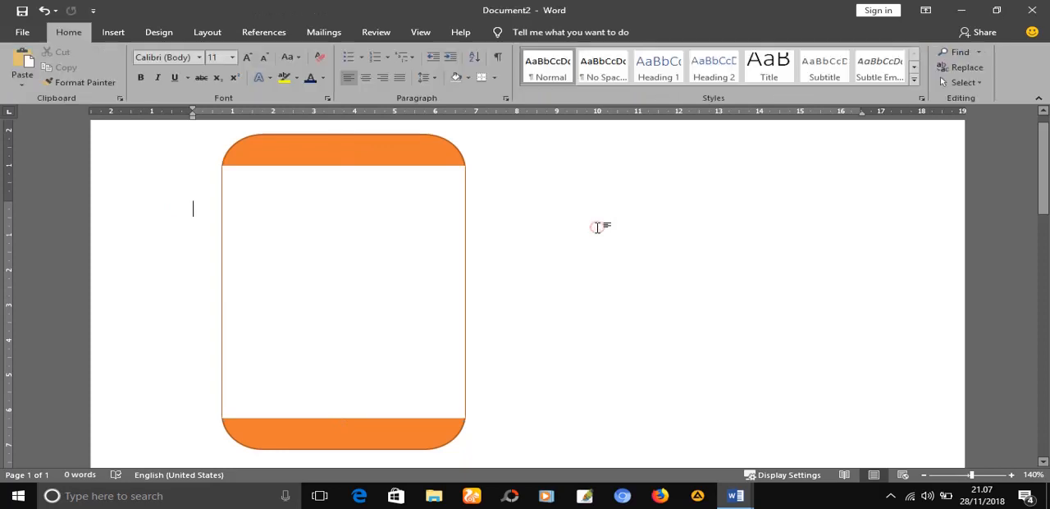
Insert the school logo picture "Untitled-5 copy" from the Project Titorial folder and set its text wrapping to In Front of Text
{"action": "double_click", "coordinate": [399, 225]}
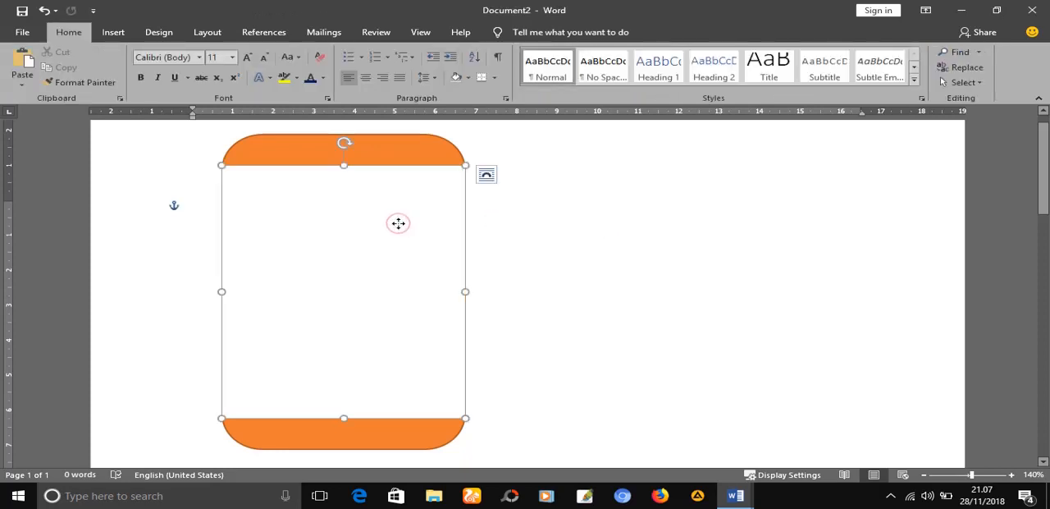
{"action": "left_click", "coordinate": [113, 32]}
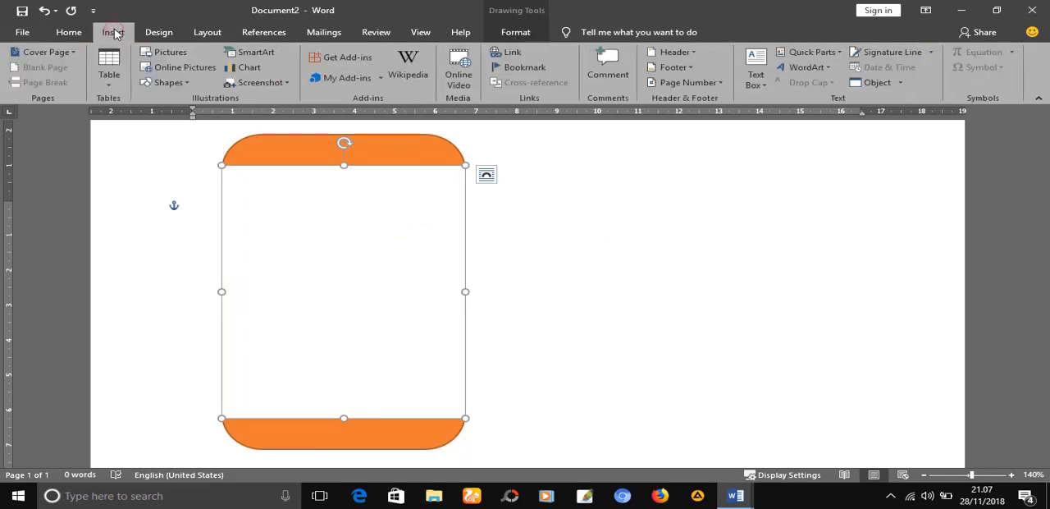
{"action": "left_click", "coordinate": [180, 55]}
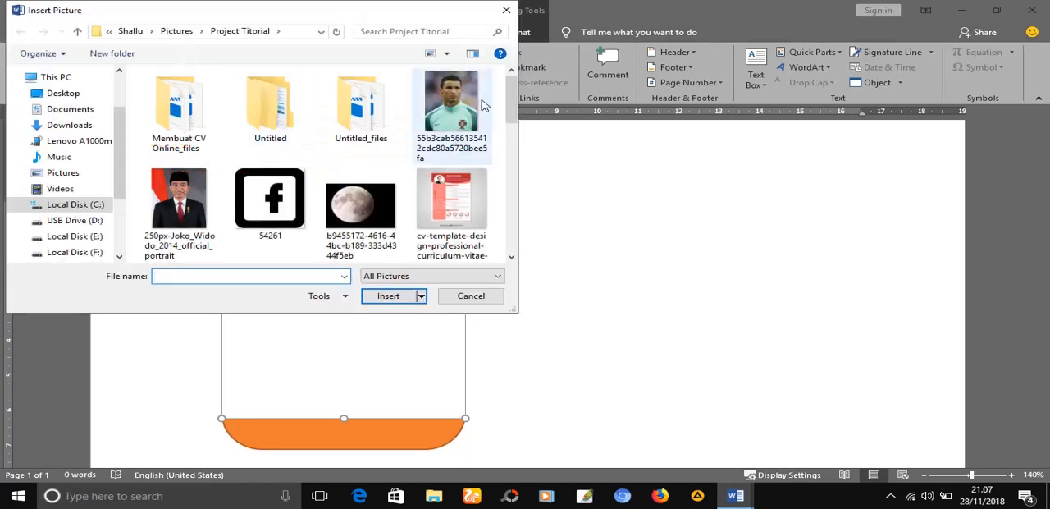
{"action": "left_click_drag", "start_coordinate": [512, 96], "coordinate": [525, 218]}
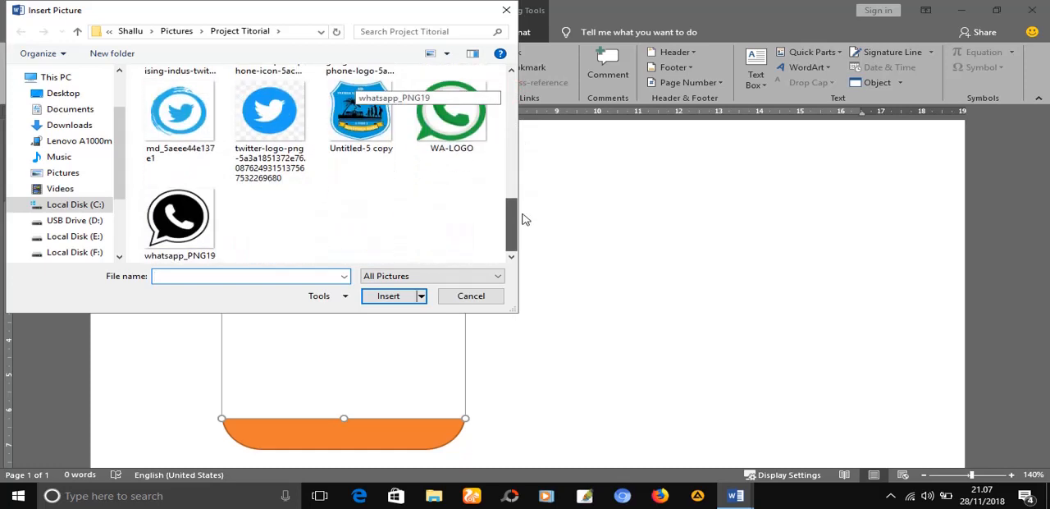
{"action": "double_click", "coordinate": [379, 129]}
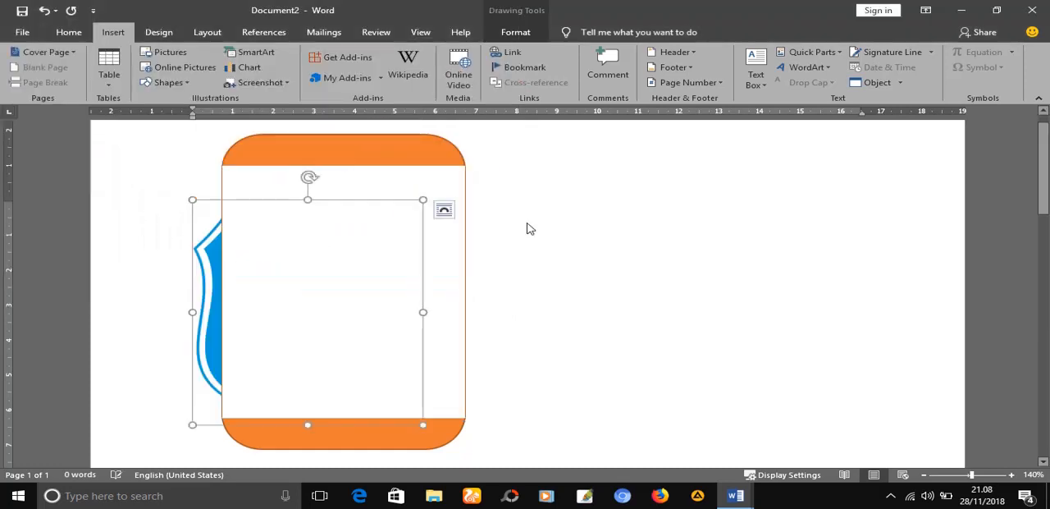
{"action": "left_click", "coordinate": [443, 211]}
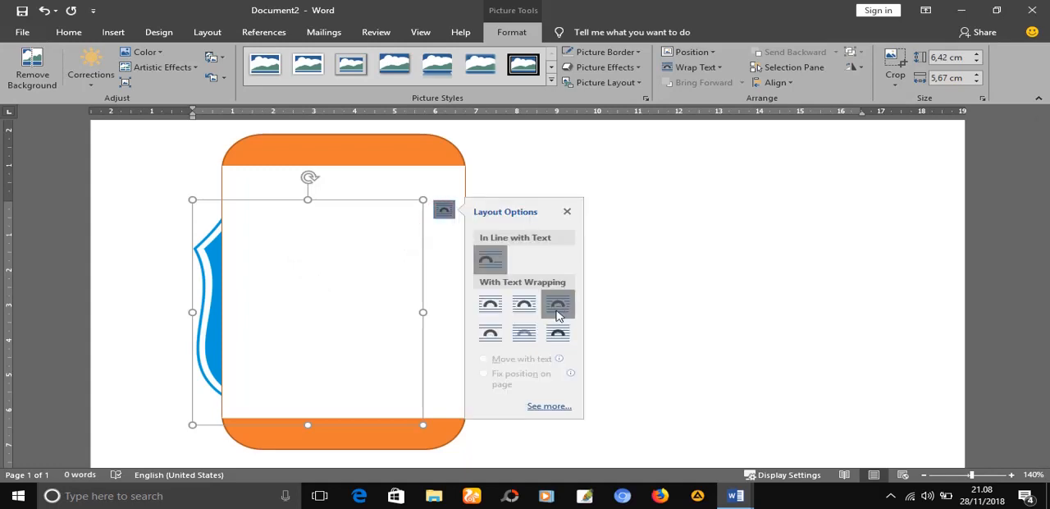
{"action": "left_click", "coordinate": [559, 334]}
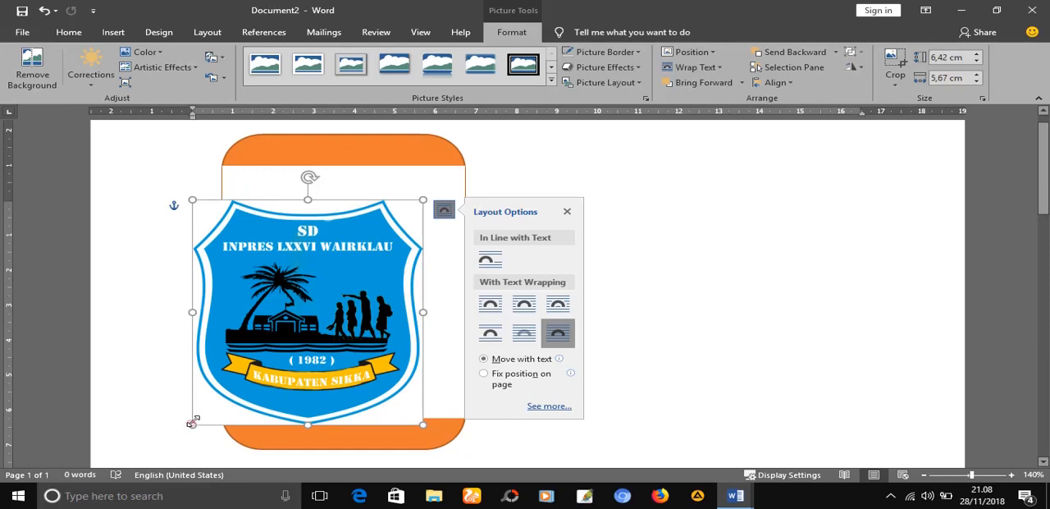
Shrink the school logo to about 1.14 cm high and 1.34 cm wide and place it at the top centre of the white area
{"action": "left_click_drag", "start_coordinate": [191, 422], "coordinate": [356, 201]}
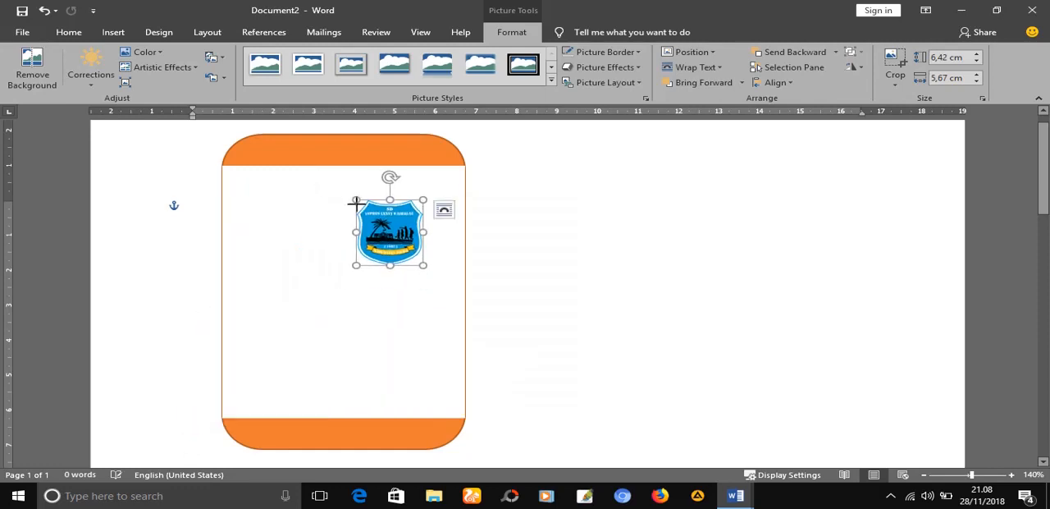
{"action": "left_click_drag", "start_coordinate": [421, 262], "coordinate": [340, 196]}
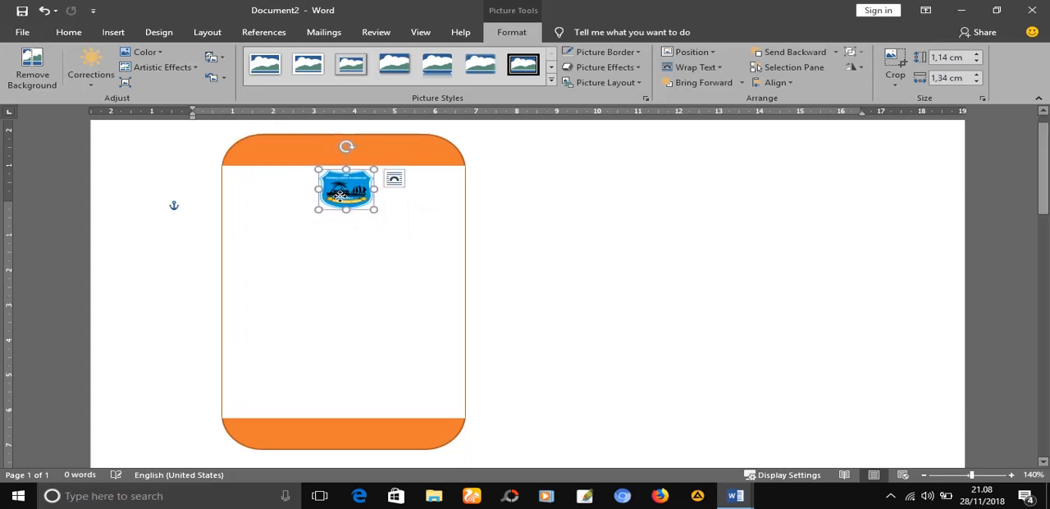
{"action": "left_click", "coordinate": [620, 251]}
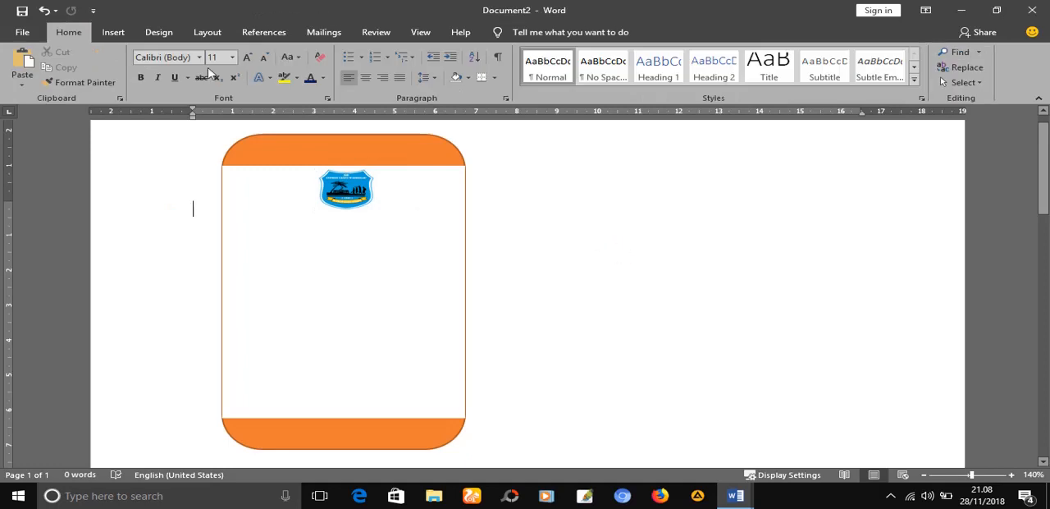
Insert a WordArt text box in the first style of the gallery, with plain black fill
{"action": "left_click", "coordinate": [115, 33]}
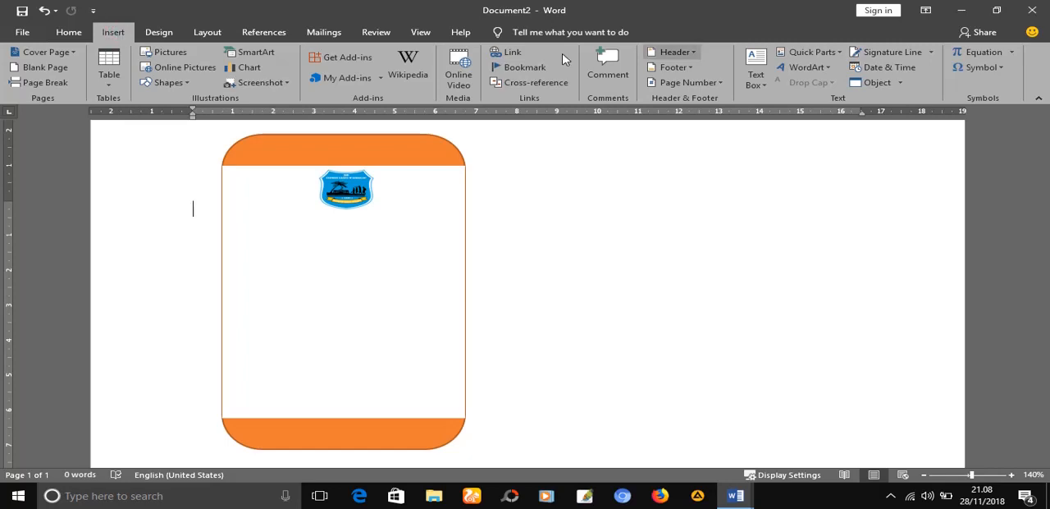
{"action": "left_click", "coordinate": [829, 68]}
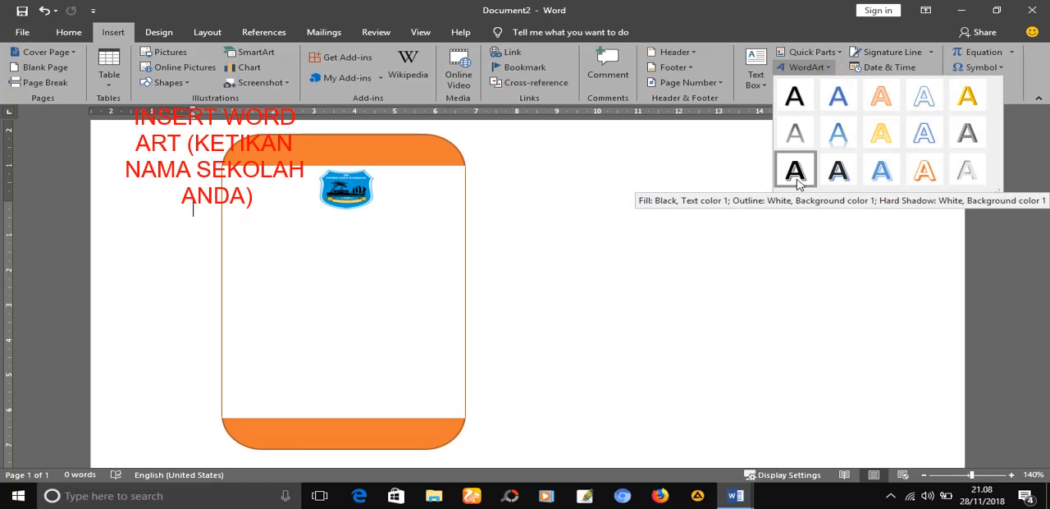
{"action": "left_click", "coordinate": [793, 103]}
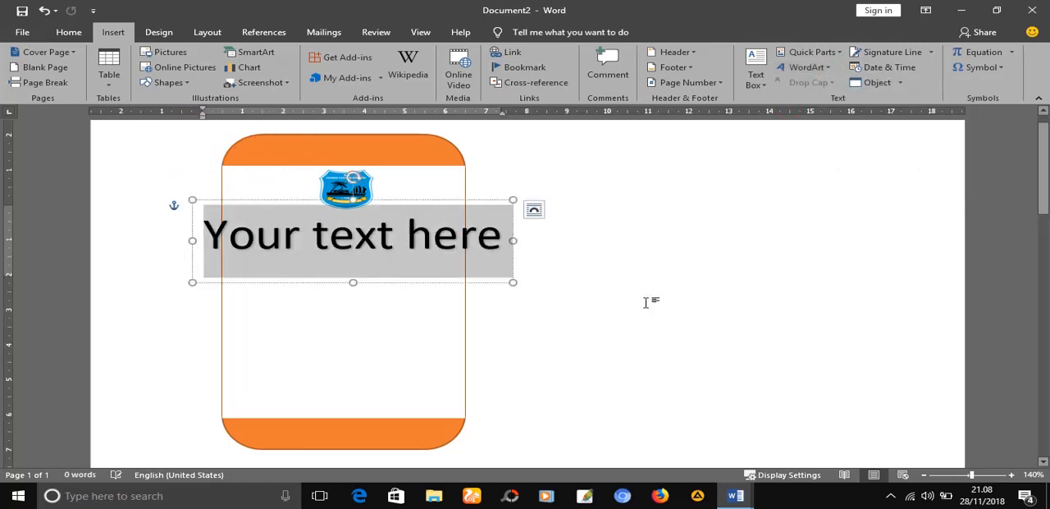
Switch to the finished card in Document1 and copy its school name text "SD INPRES WAIRKLAU"
{"action": "left_click", "coordinate": [731, 497]}
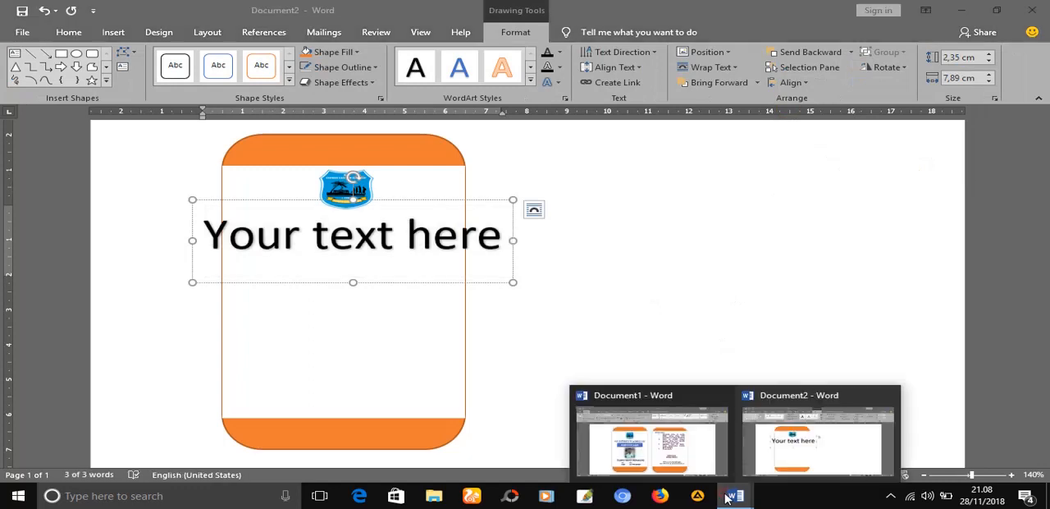
{"action": "left_click", "coordinate": [680, 448]}
{"action": "left_click", "coordinate": [432, 238]}
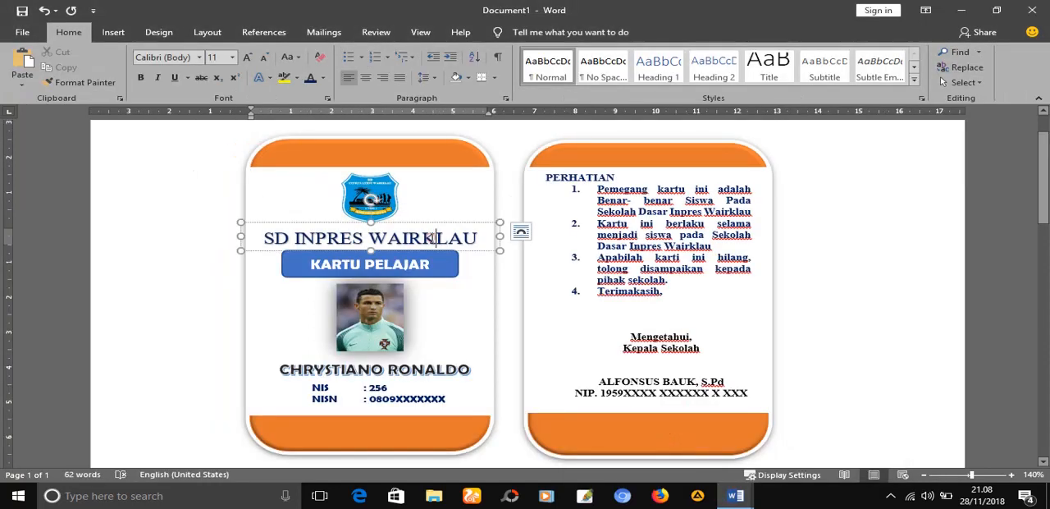
{"action": "left_click_drag", "start_coordinate": [485, 237], "coordinate": [273, 218]}
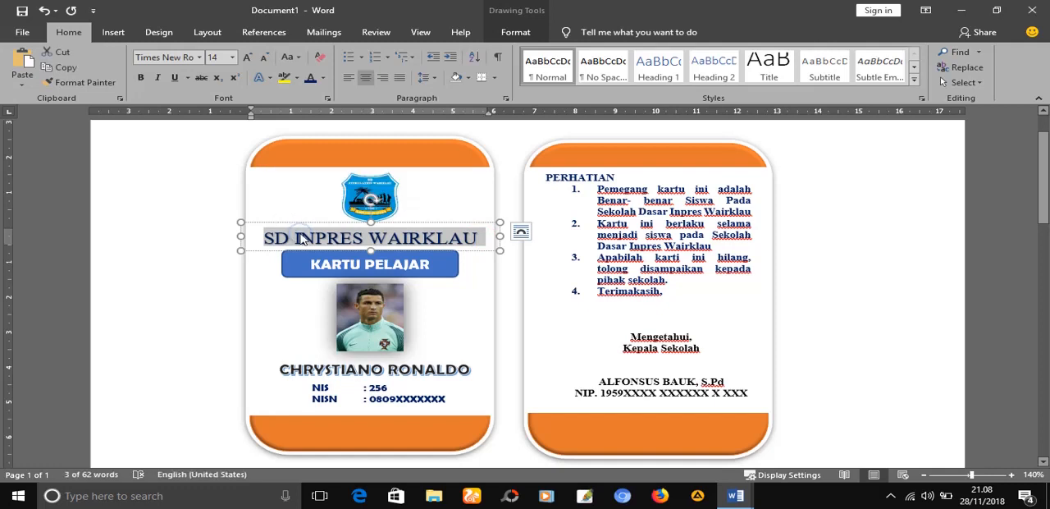
{"action": "right_click", "coordinate": [302, 238]}
{"action": "left_click", "coordinate": [341, 263]}
Return to Document2 and replace the WordArt placeholder text with the copied "SD INPRES WAIRKLAU"
{"action": "mouse_move", "coordinate": [735, 496]}
{"action": "left_click", "coordinate": [794, 445]}
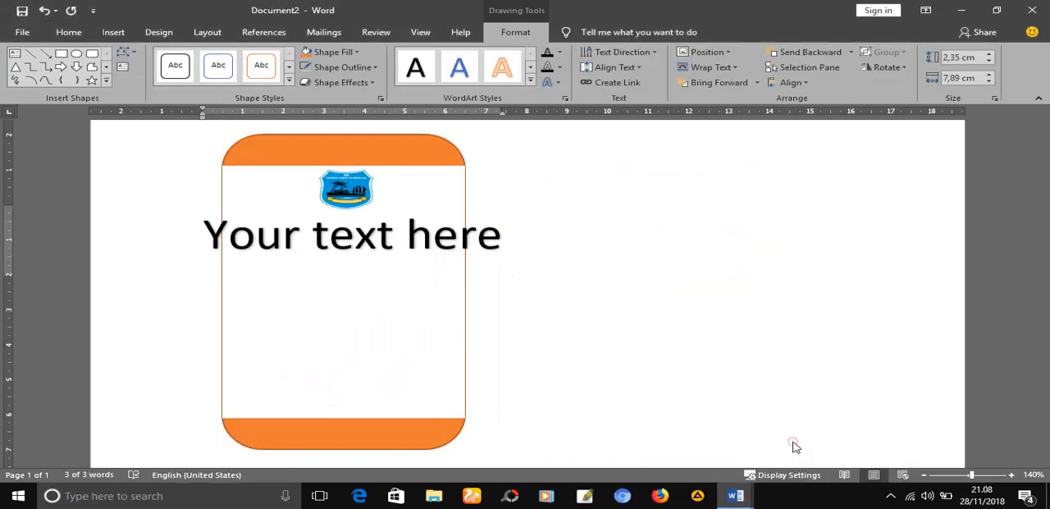
{"action": "left_click", "coordinate": [432, 240]}
{"action": "double_click", "coordinate": [432, 240]}
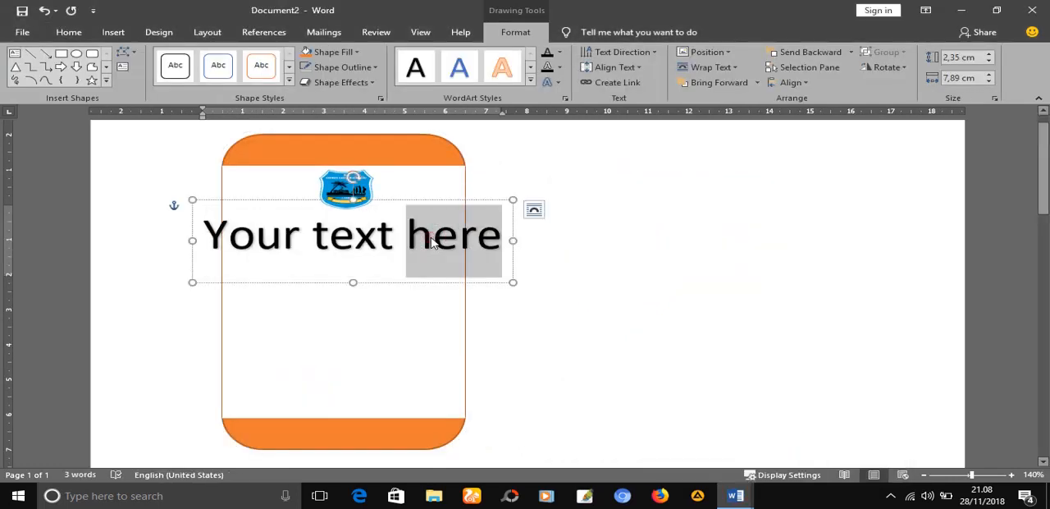
{"action": "triple_click", "coordinate": [432, 241]}
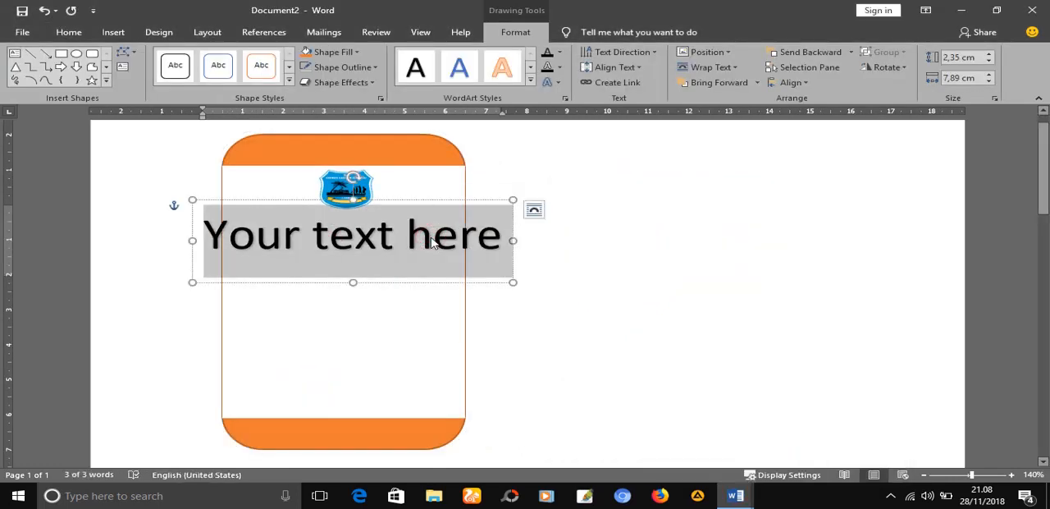
{"action": "key", "text": "ctrl+v"}
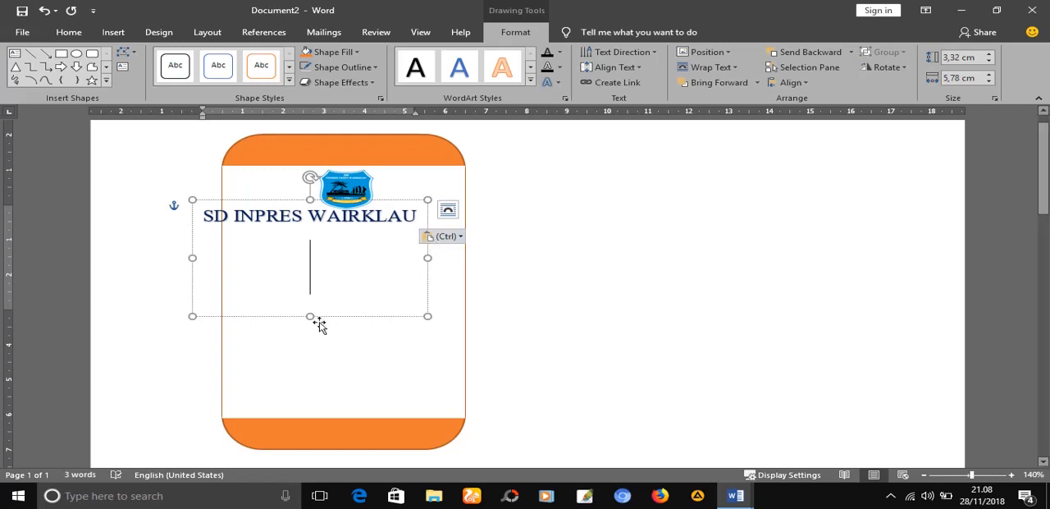
Shrink the school name box to about 0.95 cm high and centre it directly below the logo
{"action": "left_click_drag", "start_coordinate": [312, 316], "coordinate": [306, 233]}
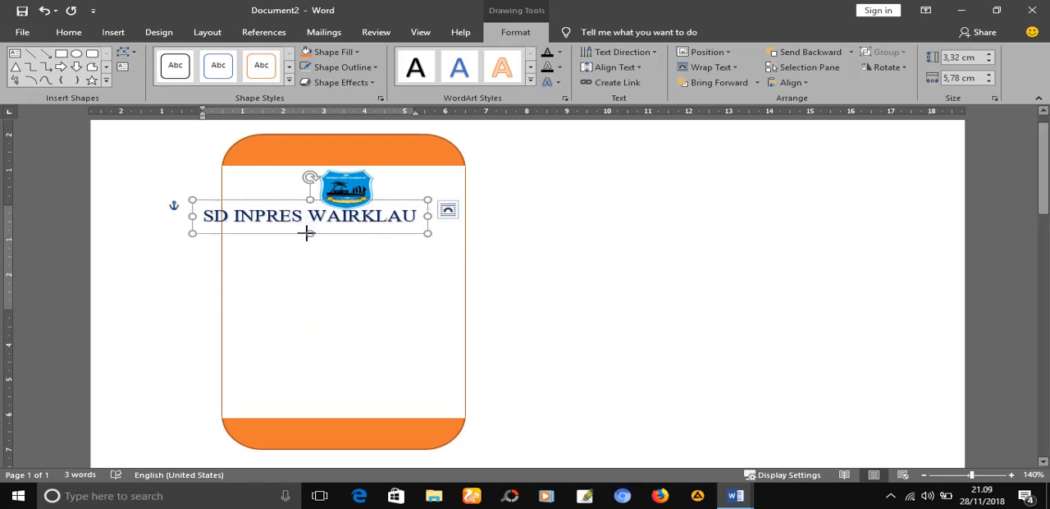
{"action": "left_click_drag", "start_coordinate": [399, 203], "coordinate": [431, 208]}
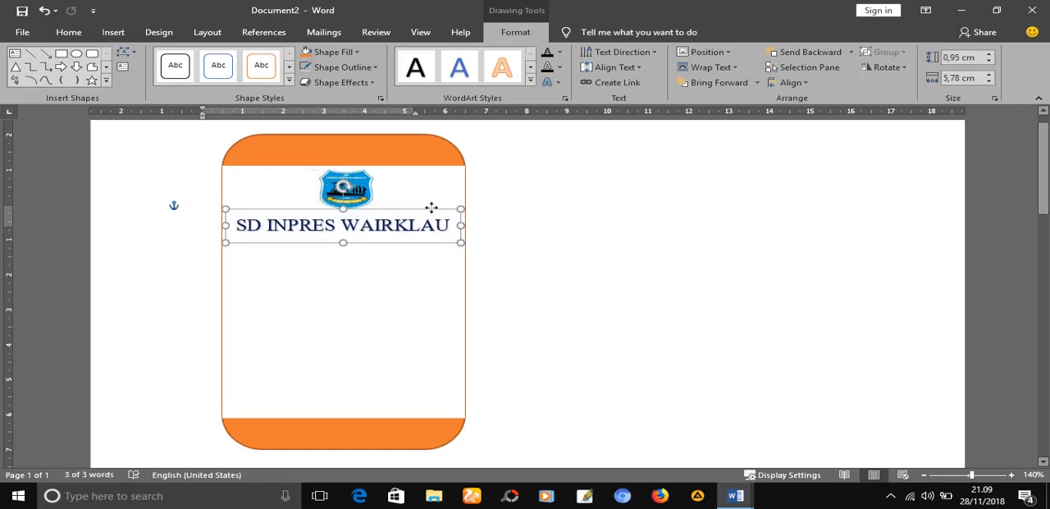
{"action": "left_click", "coordinate": [422, 279]}
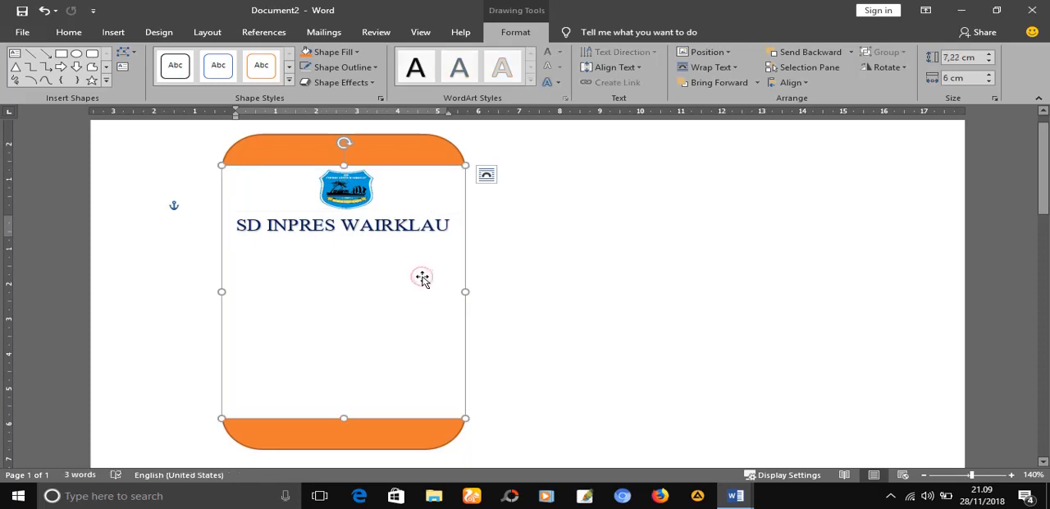
{"action": "left_click", "coordinate": [637, 273]}
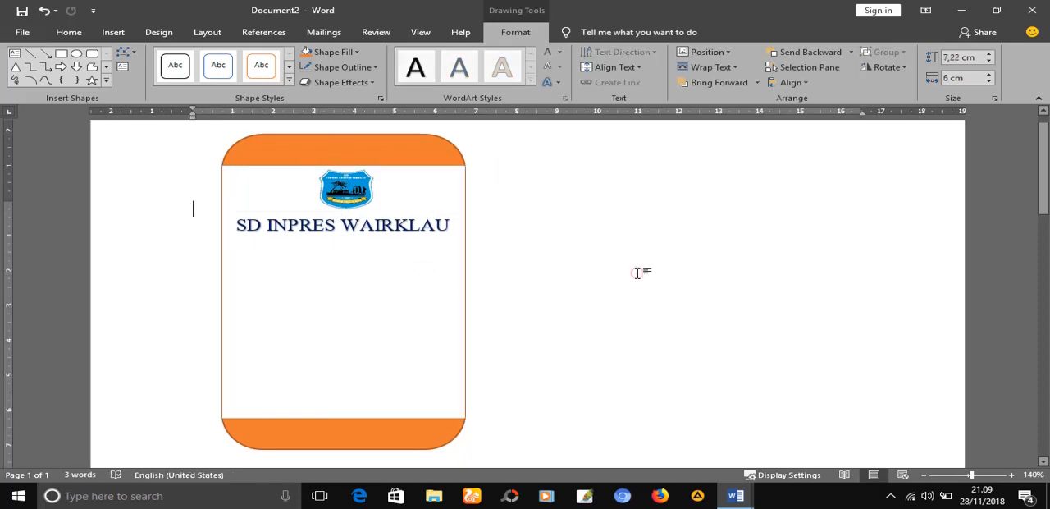
{"action": "left_click", "coordinate": [741, 499]}
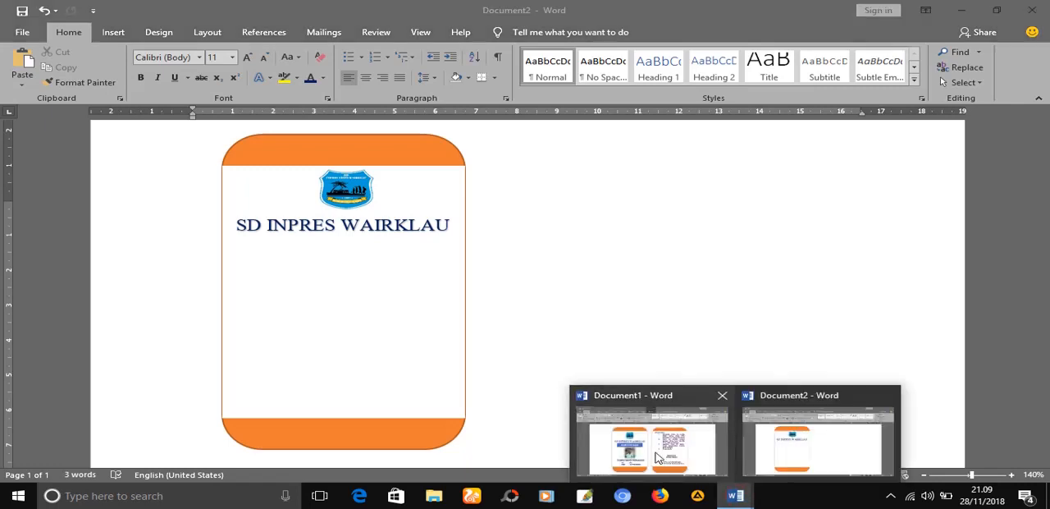
{"action": "left_click", "coordinate": [631, 326]}
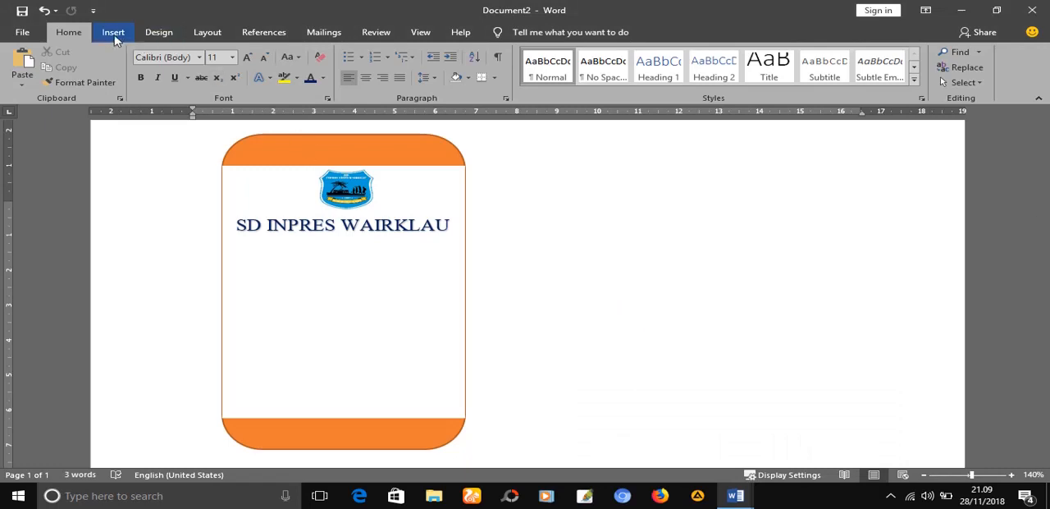
Draw a rounded rectangle about 0.72 cm high and 4.47 cm wide below the school name
{"action": "left_click", "coordinate": [115, 38]}
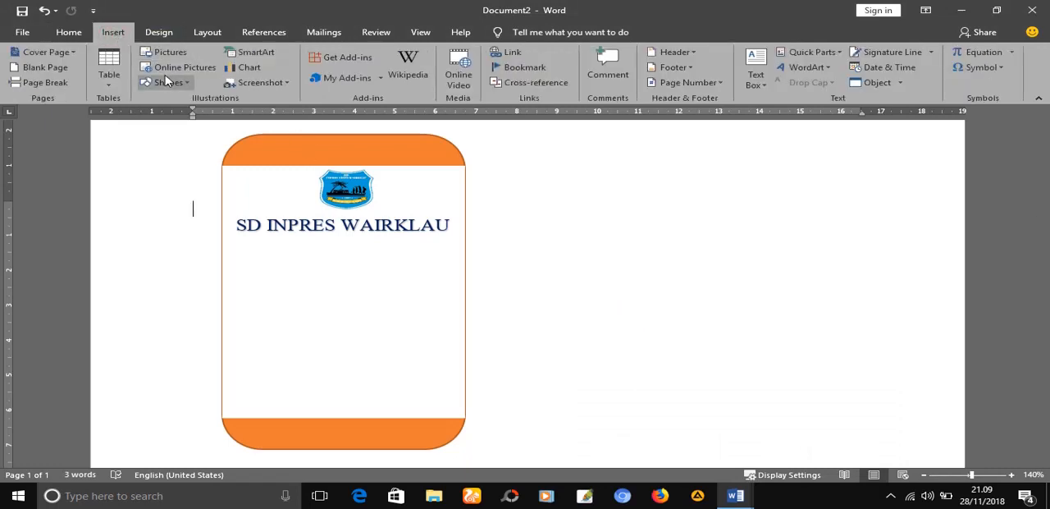
{"action": "left_click", "coordinate": [168, 82]}
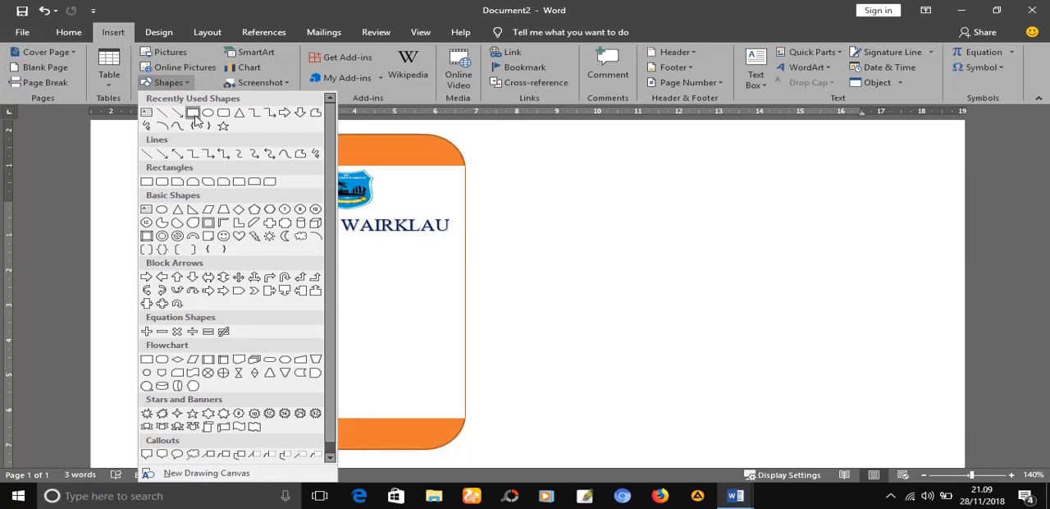
{"action": "left_click", "coordinate": [194, 115]}
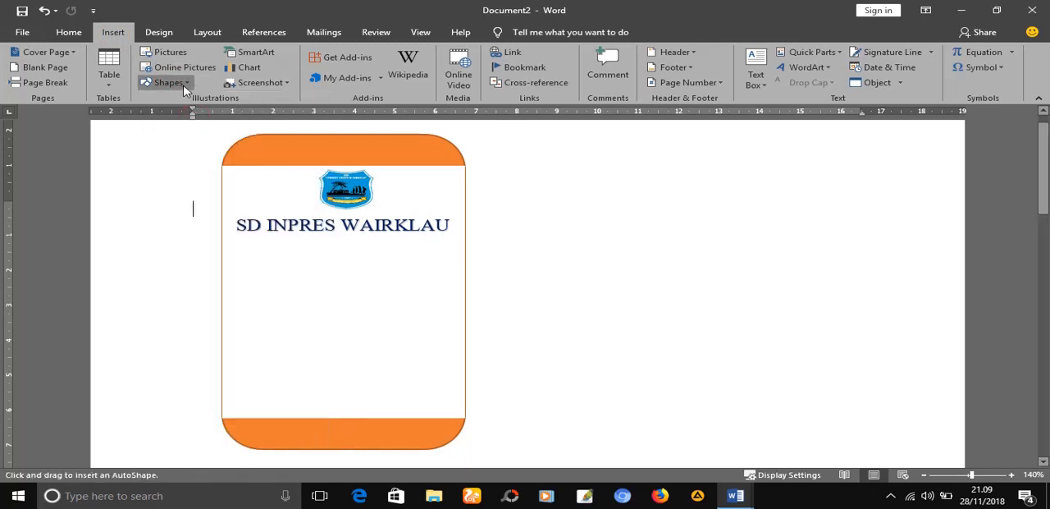
{"action": "left_click", "coordinate": [185, 84]}
{"action": "left_click", "coordinate": [223, 114]}
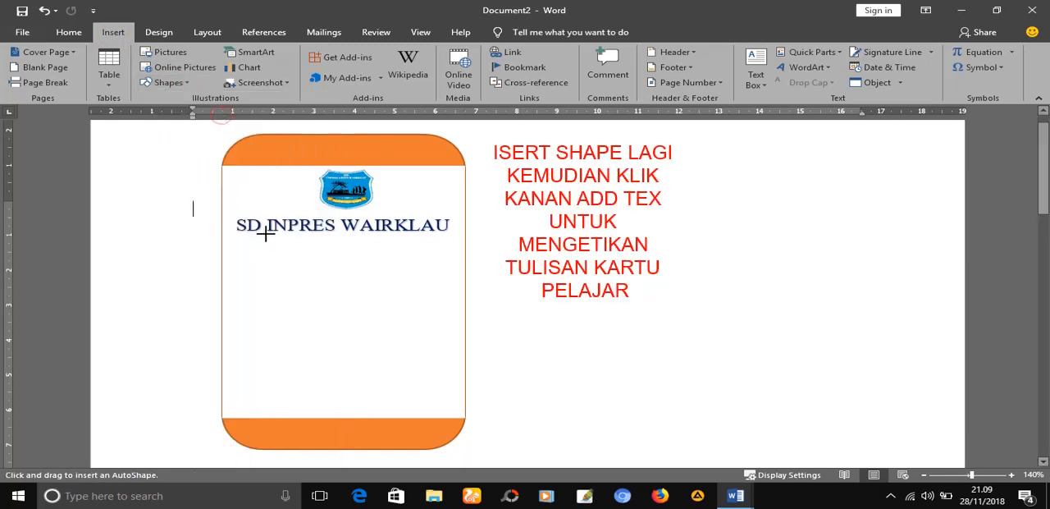
{"action": "left_click_drag", "start_coordinate": [251, 242], "coordinate": [434, 268]}
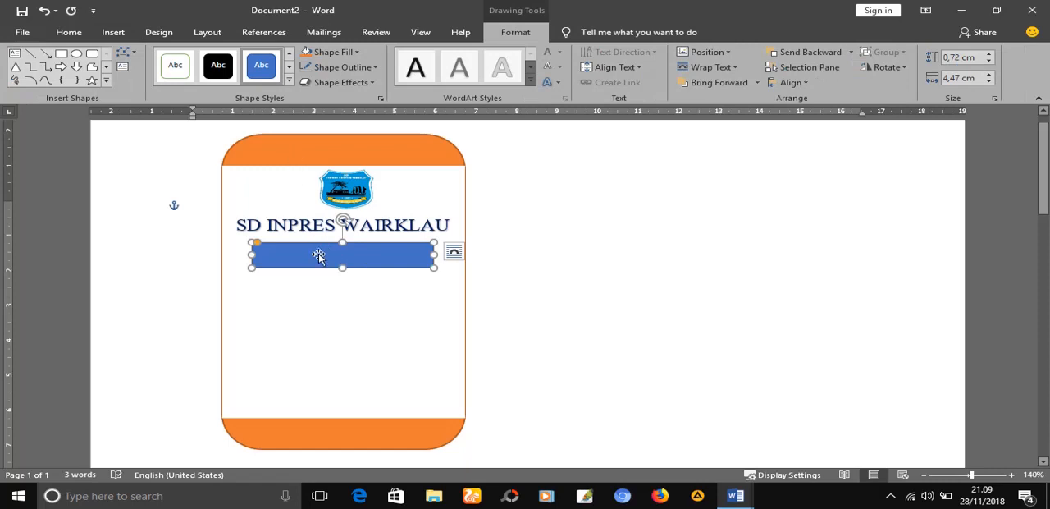
Add the text "KARTU PELAJAR" to the blue rounded rectangle and increase its height to about 0.82 cm
{"action": "right_click", "coordinate": [331, 254]}
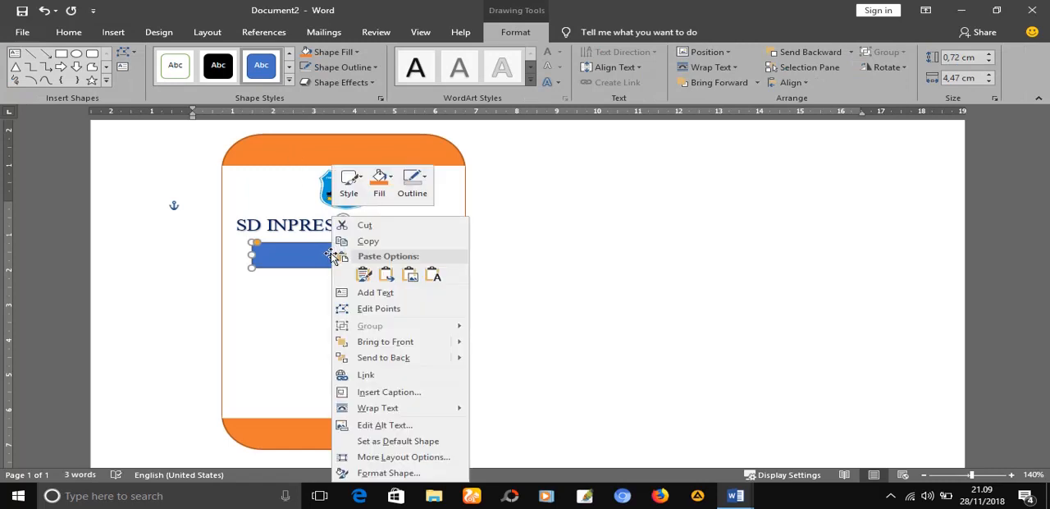
{"action": "left_click", "coordinate": [378, 297]}
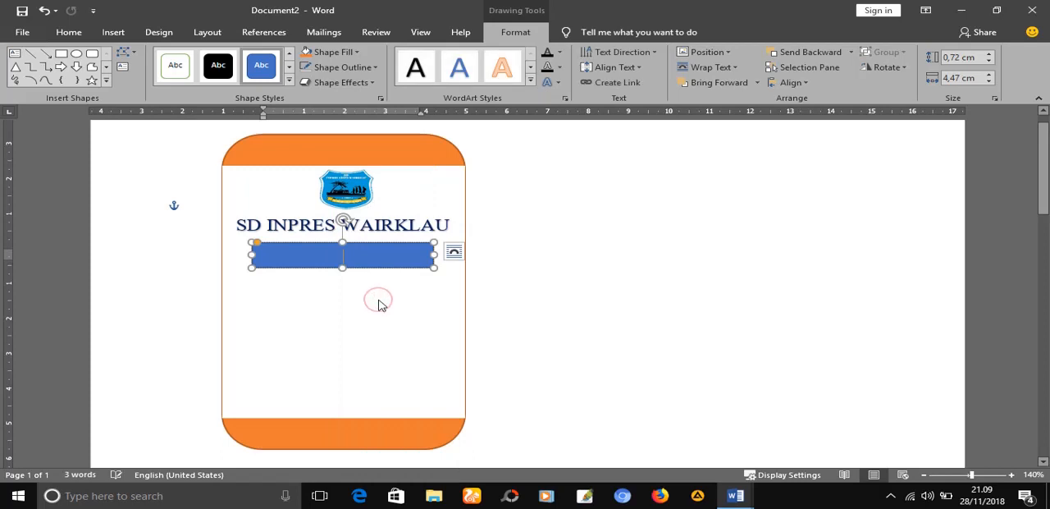
{"action": "type", "text": "KARTU"}
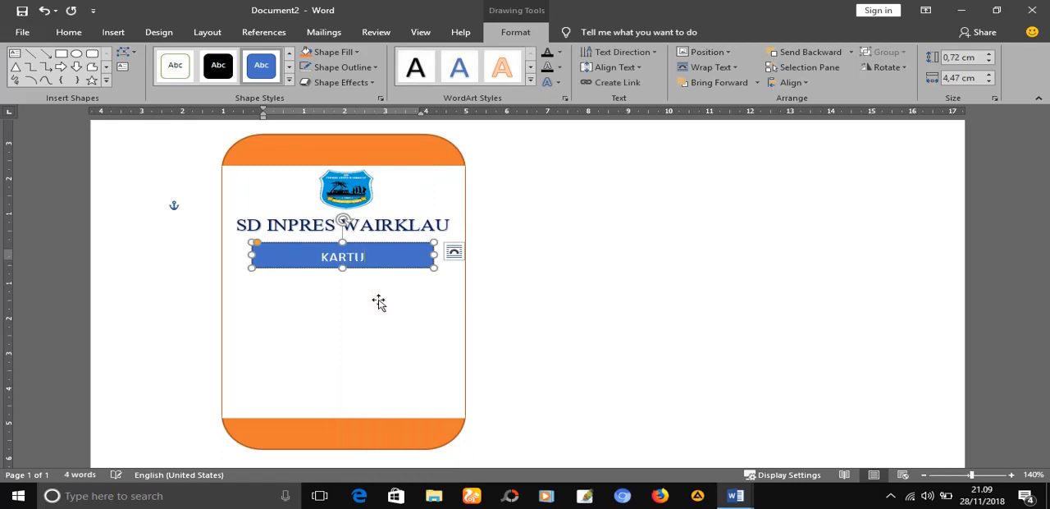
{"action": "type", "text": " PELAJAR"}
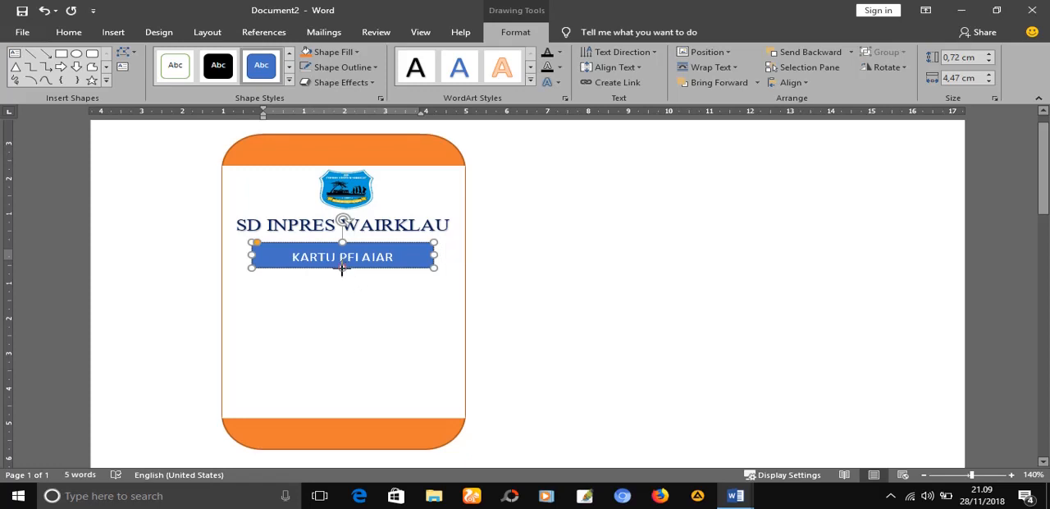
{"action": "left_click_drag", "start_coordinate": [343, 267], "coordinate": [343, 272]}
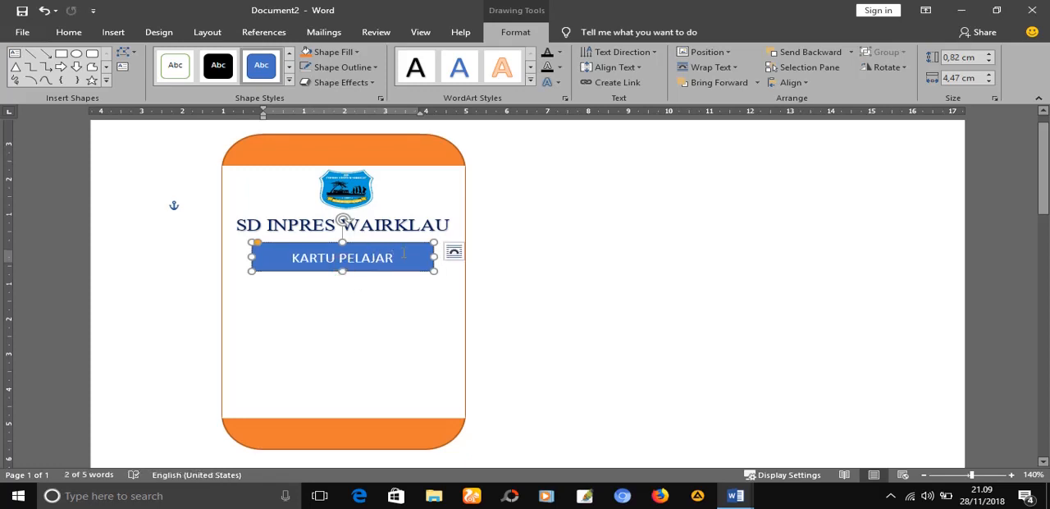
Set the font of the "KARTU PELAJAR" text to Berlin Sans FB Demi
{"action": "left_click_drag", "start_coordinate": [400, 257], "coordinate": [292, 258]}
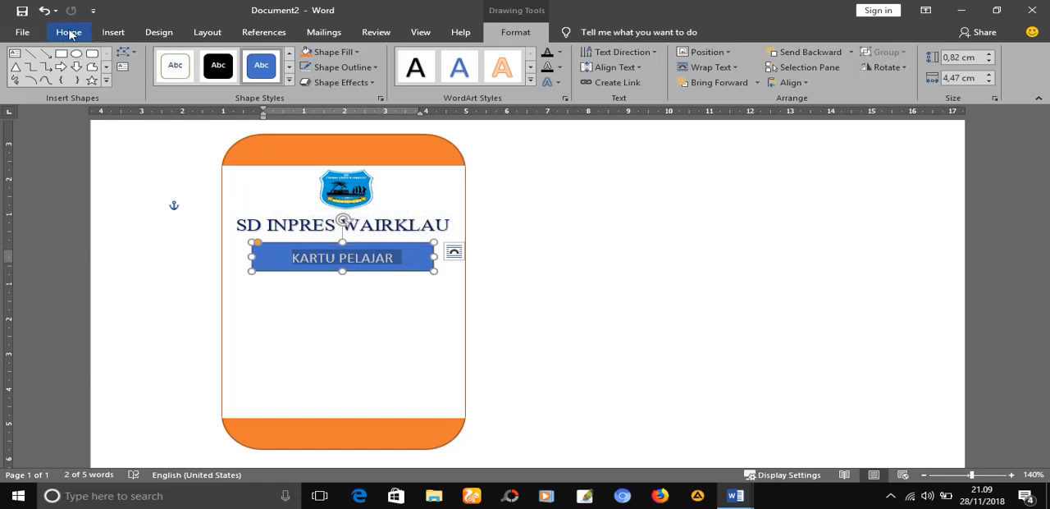
{"action": "left_click", "coordinate": [69, 33]}
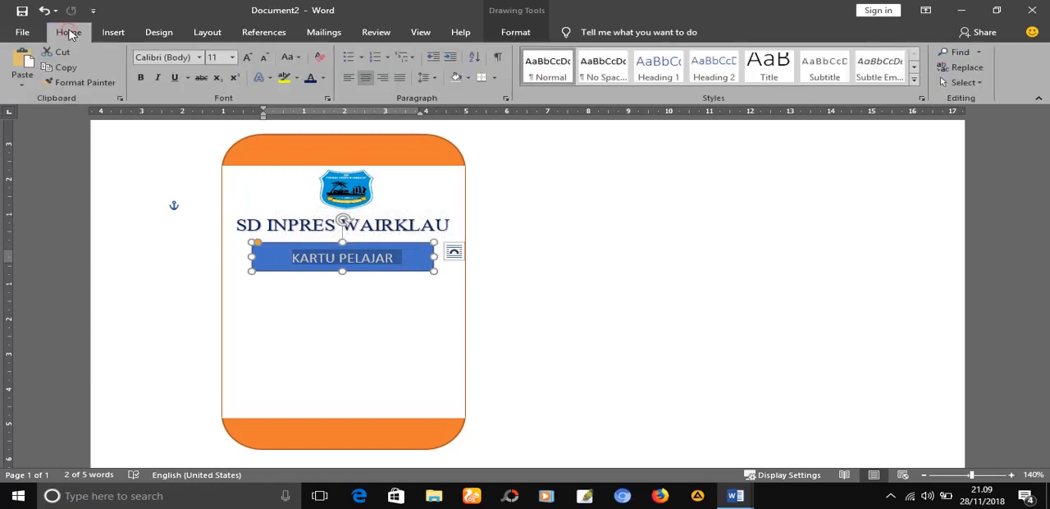
{"action": "left_click", "coordinate": [199, 57]}
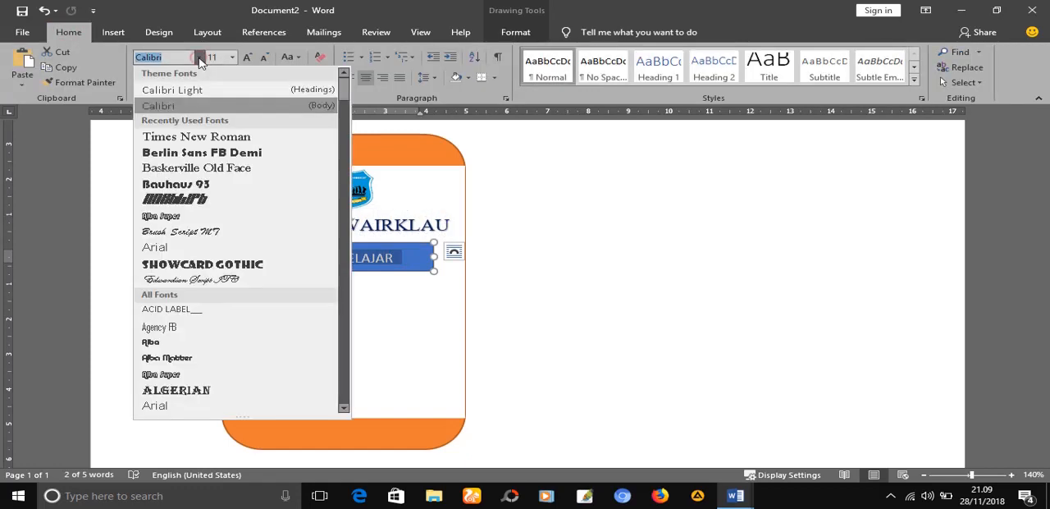
{"action": "left_click", "coordinate": [222, 156]}
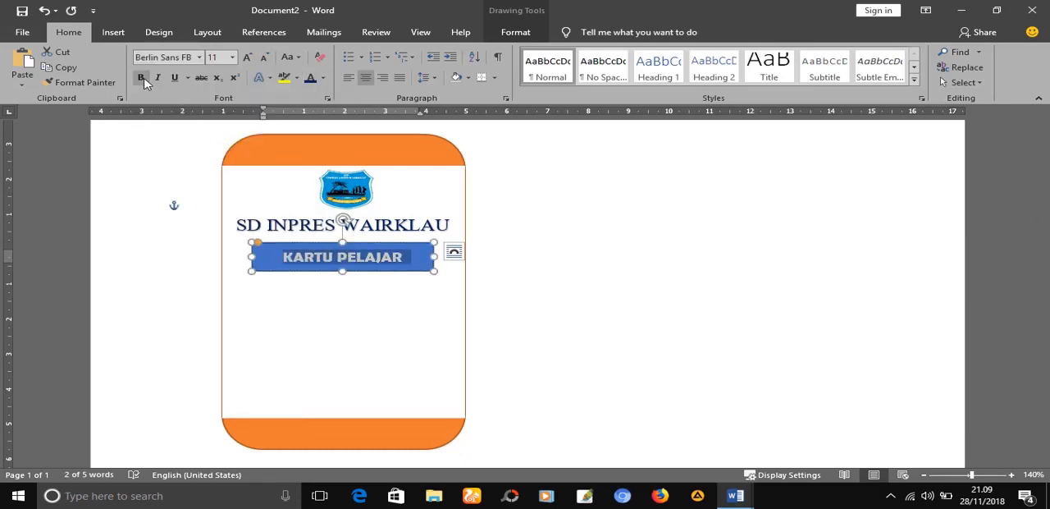
{"action": "left_click", "coordinate": [651, 274]}
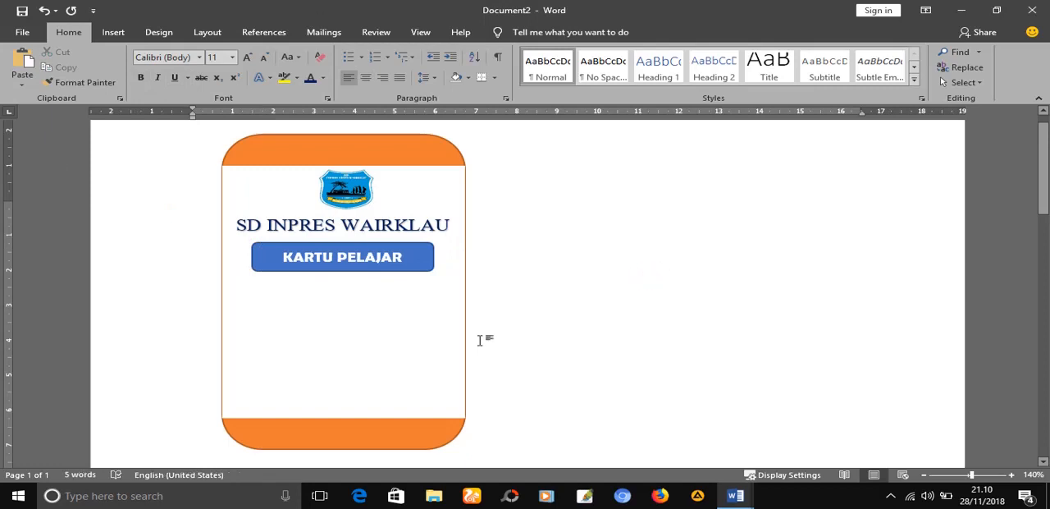
Insert the footballer's portrait picture "55b3cab566135412cdc80a5720bee5fa" from the Project Titorial folder
{"action": "mouse_move", "coordinate": [735, 496]}
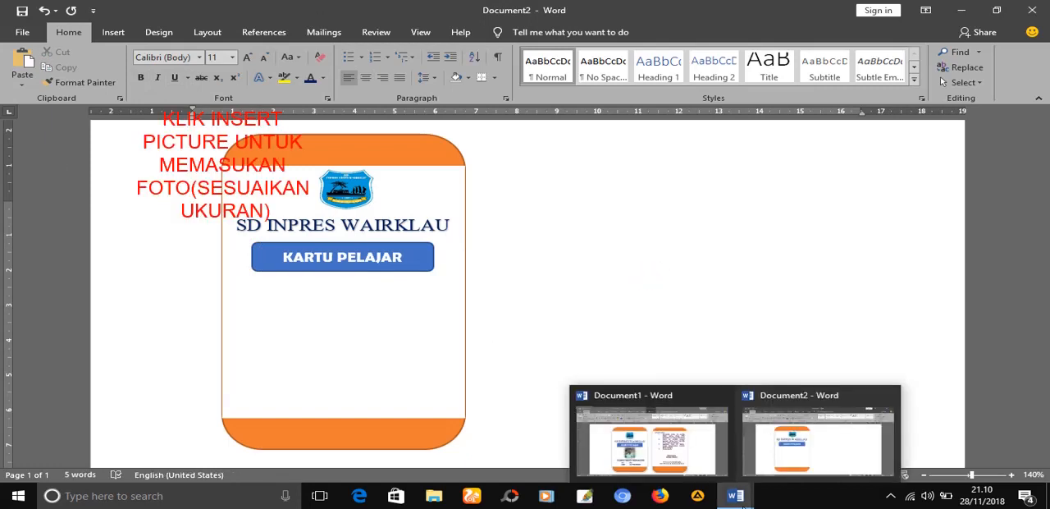
{"action": "left_click", "coordinate": [114, 35]}
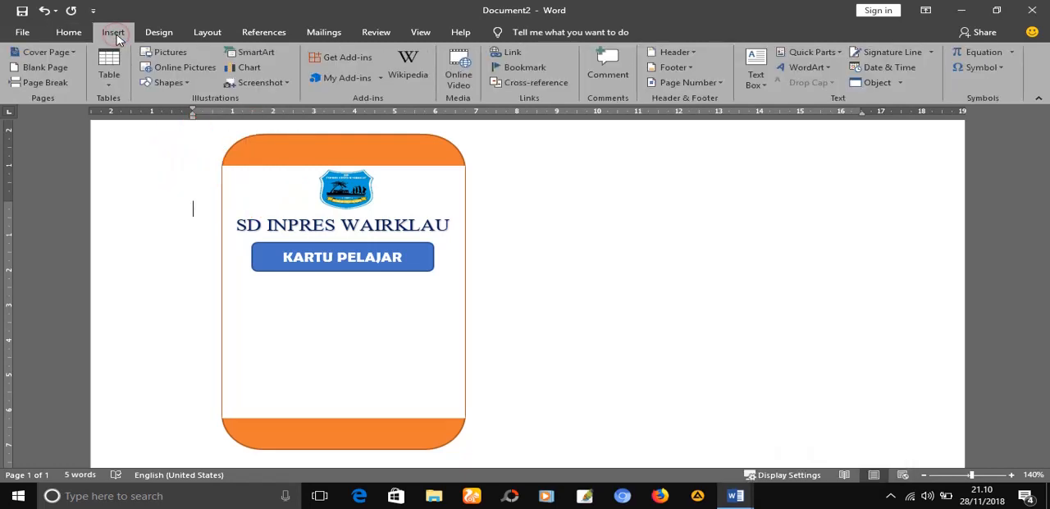
{"action": "left_click", "coordinate": [181, 55]}
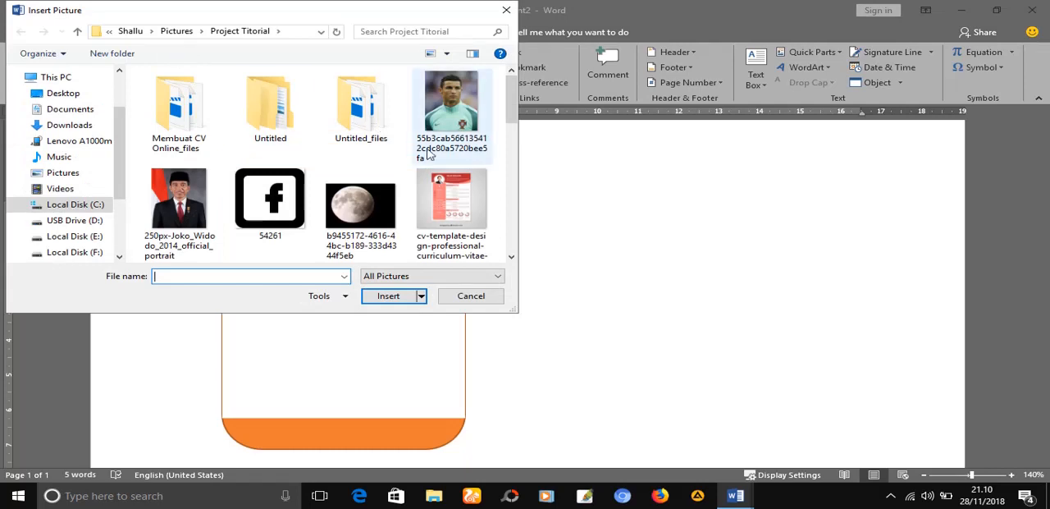
{"action": "double_click", "coordinate": [449, 124]}
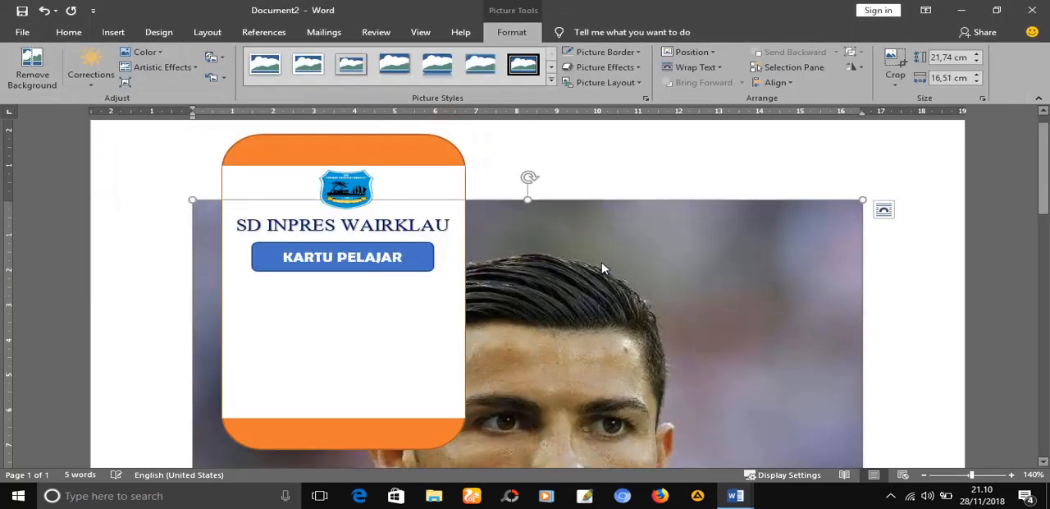
Set the portrait picture's height to 3 cm and its width to 2 cm
{"action": "left_click", "coordinate": [951, 56]}
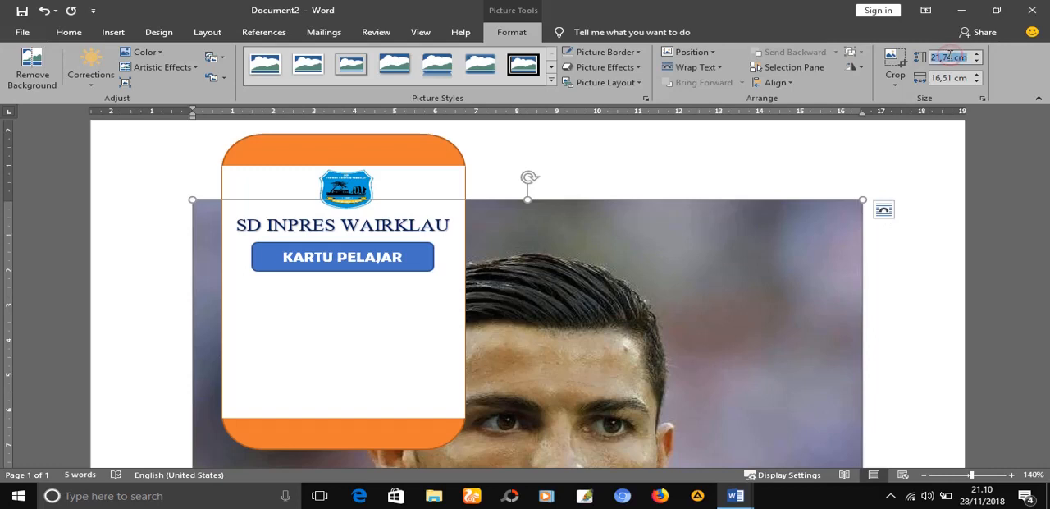
{"action": "left_click", "coordinate": [949, 56]}
{"action": "left_click_drag", "start_coordinate": [953, 57], "coordinate": [931, 59]}
{"action": "type", "text": "3"}
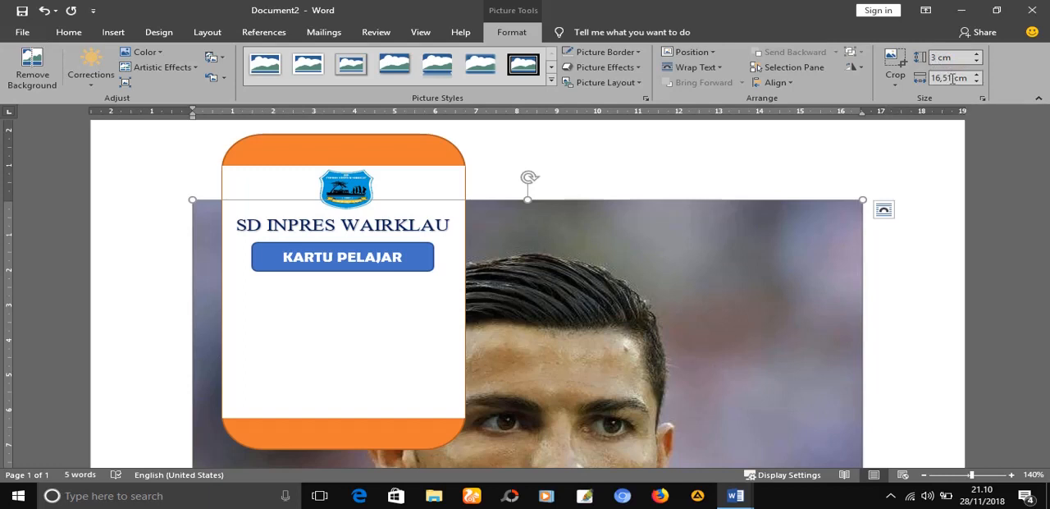
{"action": "mouse_move", "coordinate": [932, 78]}
{"action": "left_mouse_down"}
{"action": "mouse_move", "coordinate": [948, 78]}
{"action": "mouse_move", "coordinate": [932, 77]}
{"action": "left_mouse_up"}
{"action": "left_click", "coordinate": [948, 78]}
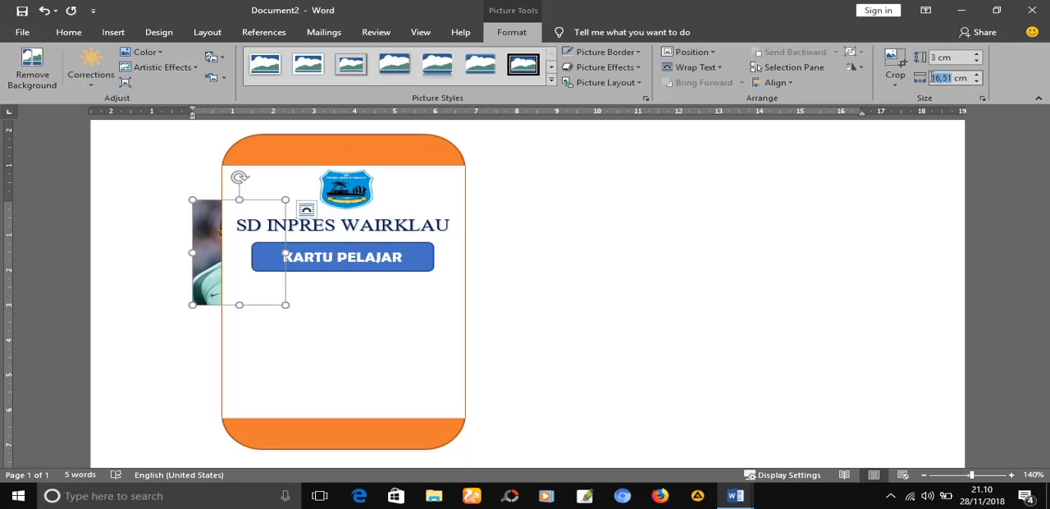
{"action": "type", "text": "2"}
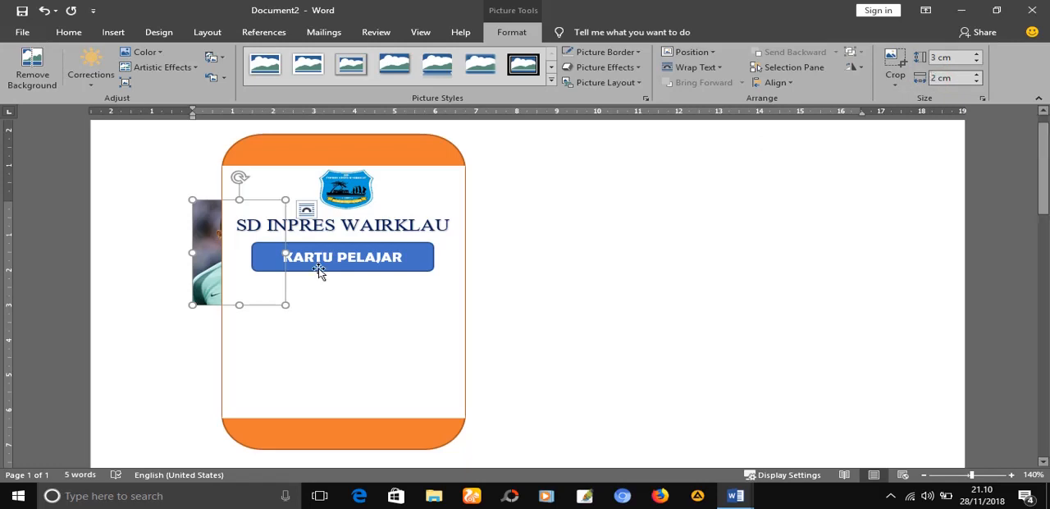
Set the portrait picture's text wrapping to In Front of Text
{"action": "left_click", "coordinate": [237, 240]}
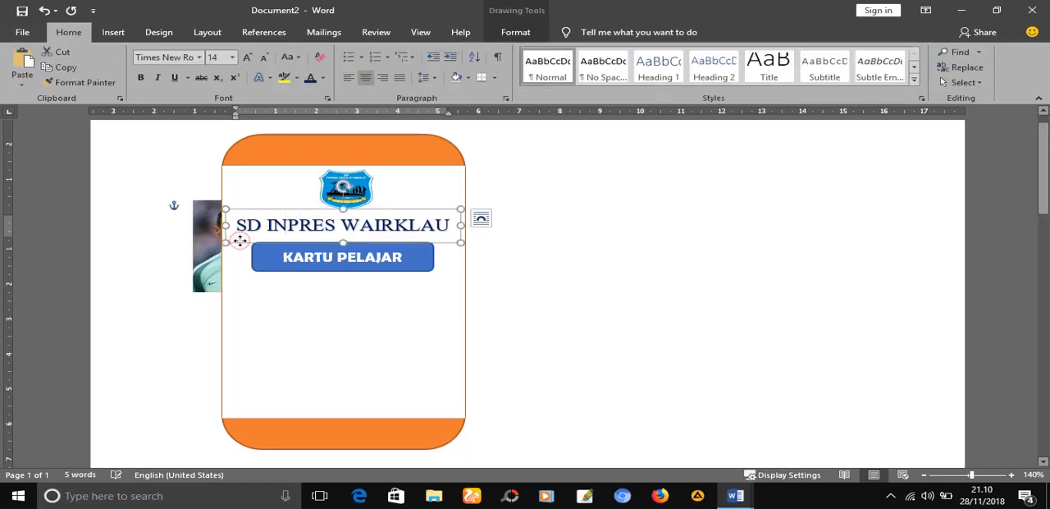
{"action": "left_click", "coordinate": [210, 241]}
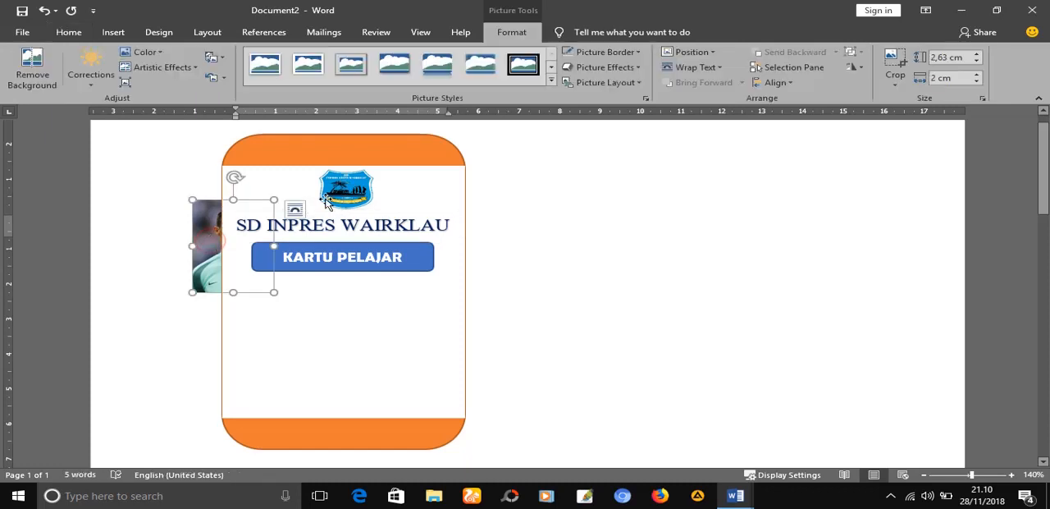
{"action": "left_click", "coordinate": [296, 210]}
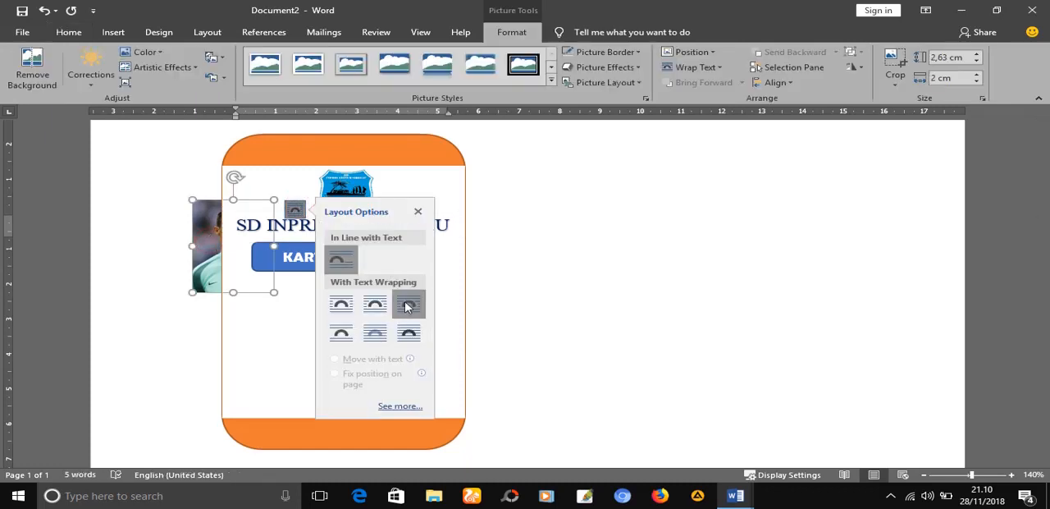
{"action": "left_click", "coordinate": [410, 331]}
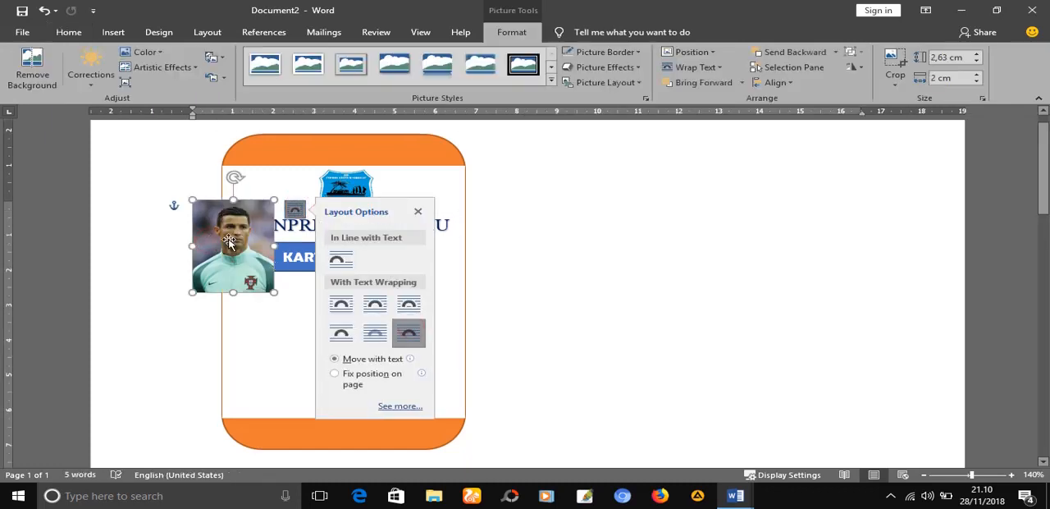
Move the portrait to the card's centre just below the "KARTU PELAJAR" label and shrink it slightly, keeping it centred
{"action": "left_click_drag", "start_coordinate": [228, 241], "coordinate": [338, 315]}
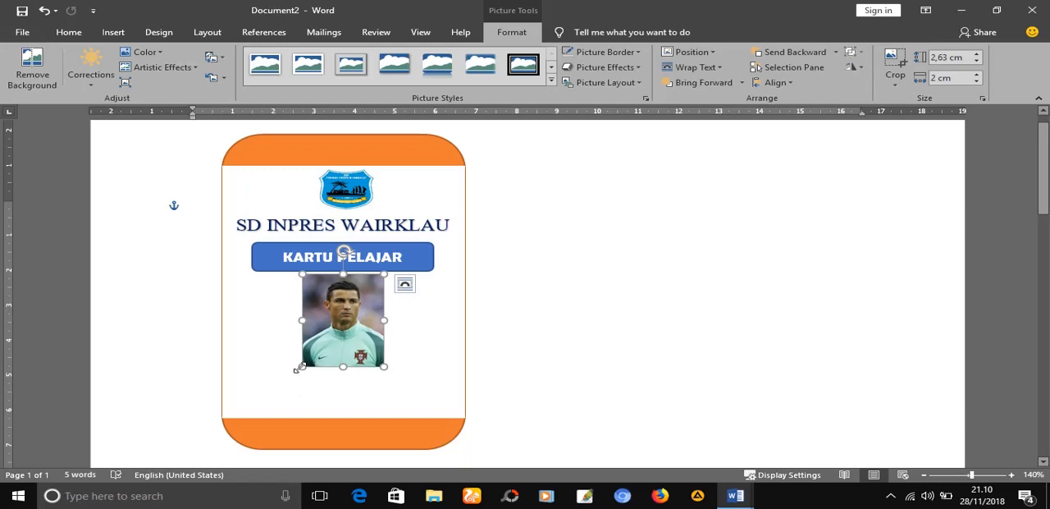
{"action": "left_click_drag", "start_coordinate": [300, 367], "coordinate": [352, 319]}
{"action": "left_click", "coordinate": [579, 349]}
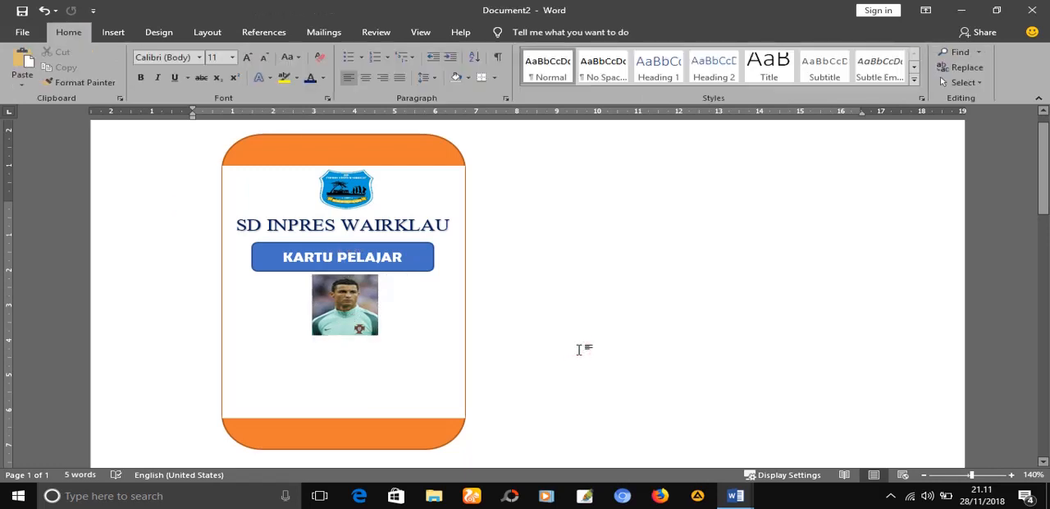
Insert a WordArt object in the dark grey style with the blue shadow
{"action": "left_click", "coordinate": [111, 35]}
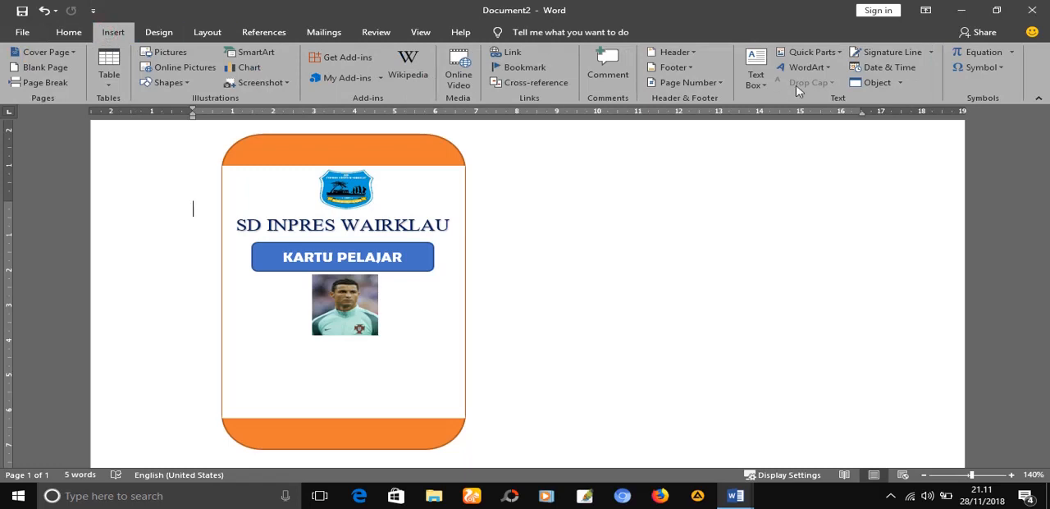
{"action": "left_click", "coordinate": [825, 74]}
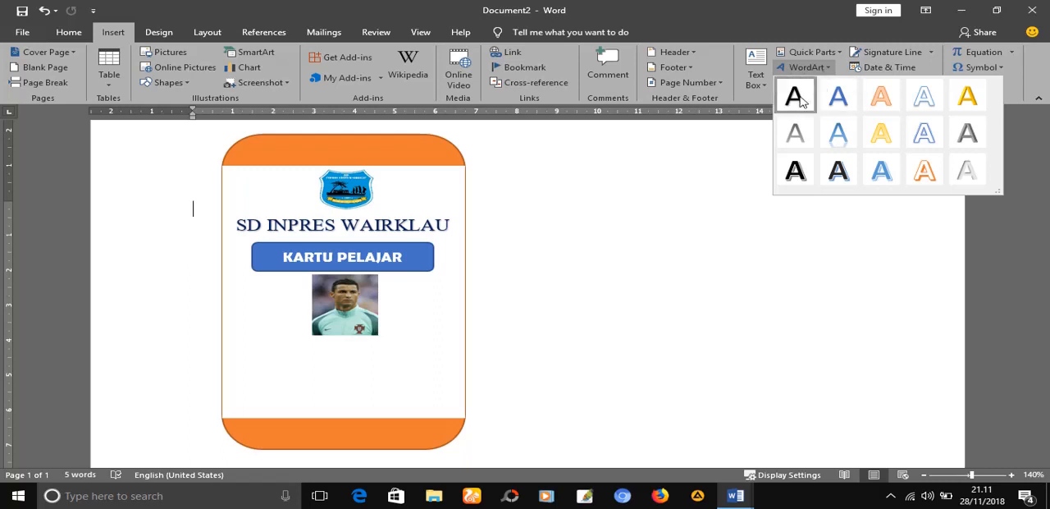
{"action": "left_click", "coordinate": [851, 173]}
Switch to Document1 and copy the student's name text below the photo on the sample card
{"action": "mouse_move", "coordinate": [737, 506]}
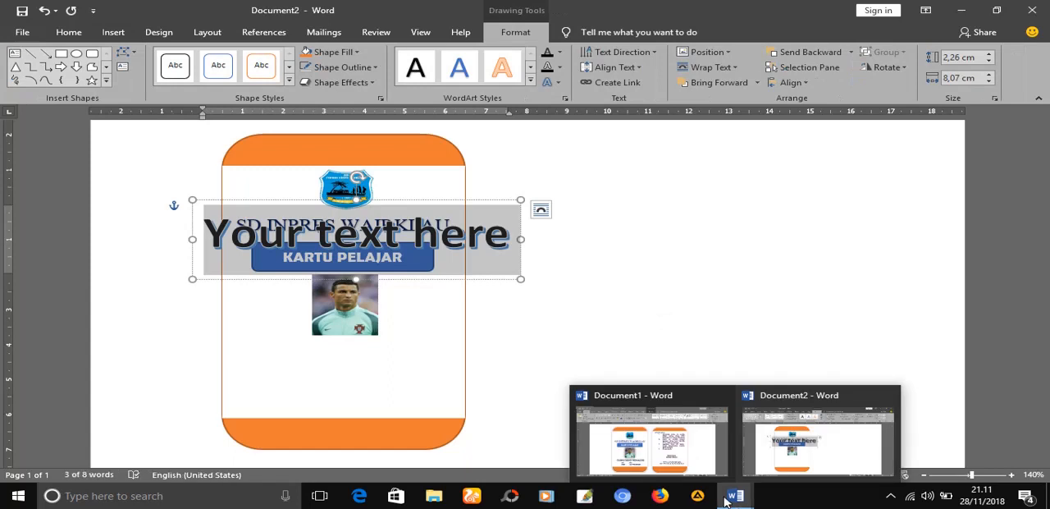
{"action": "left_click", "coordinate": [661, 450]}
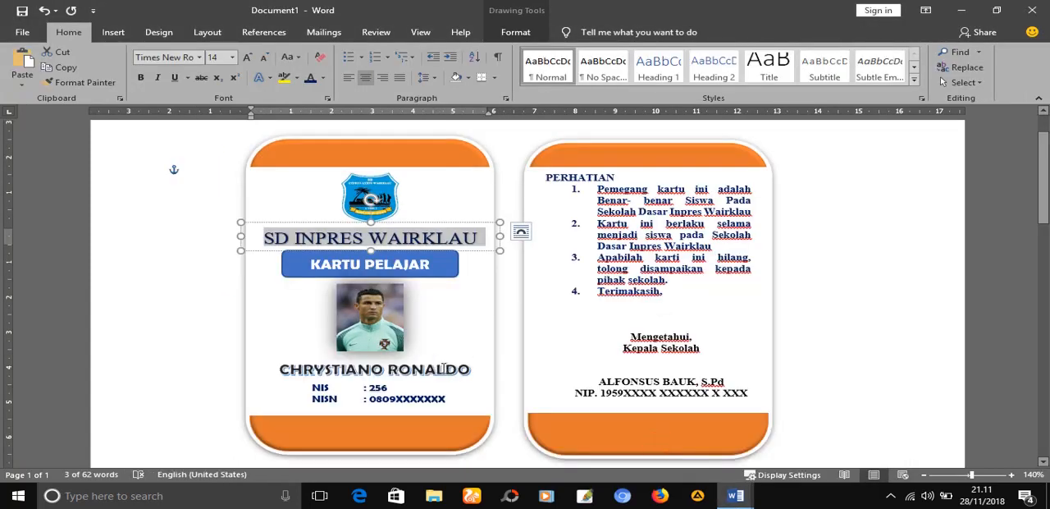
{"action": "left_click", "coordinate": [483, 368]}
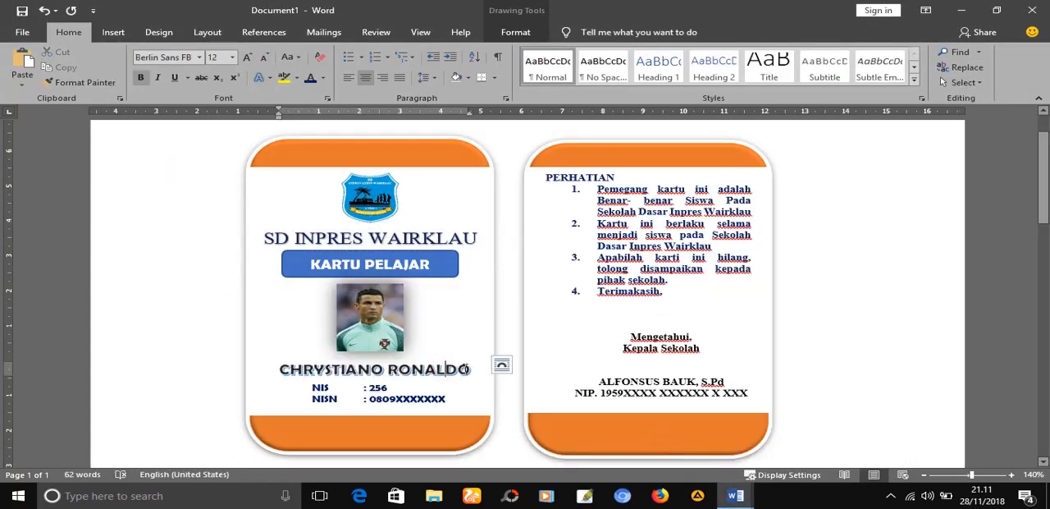
{"action": "double_click", "coordinate": [445, 368]}
{"action": "left_click", "coordinate": [366, 365]}
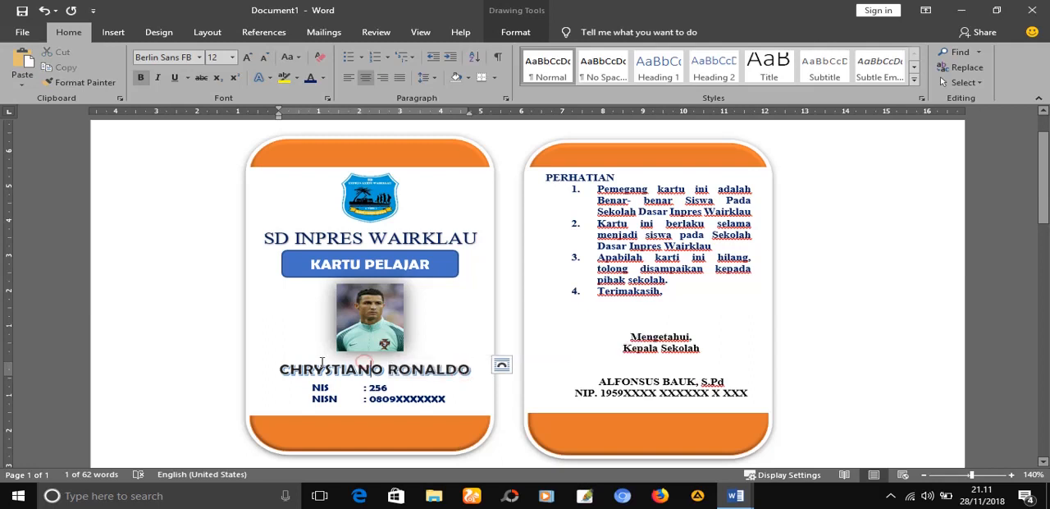
{"action": "left_click_drag", "start_coordinate": [280, 371], "coordinate": [476, 374]}
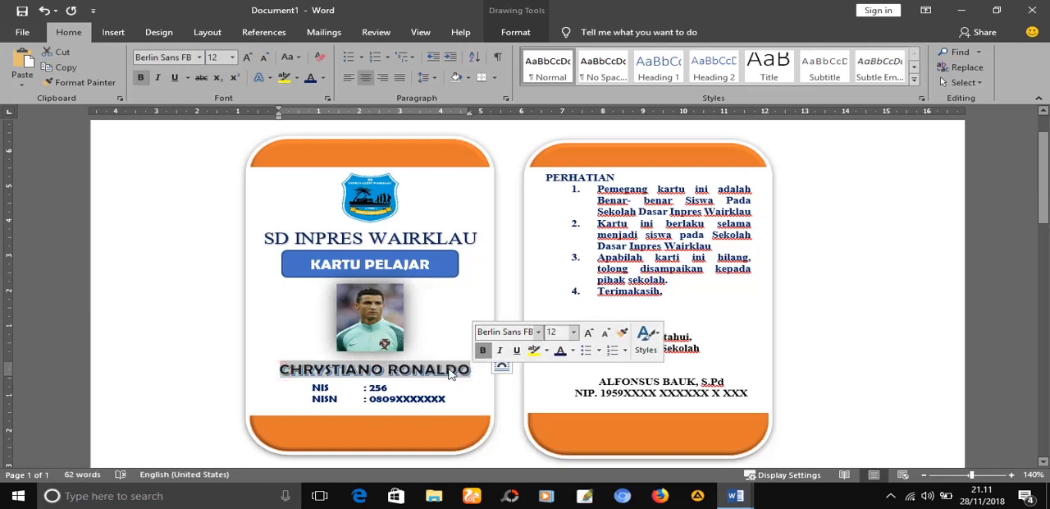
{"action": "right_click", "coordinate": [451, 368]}
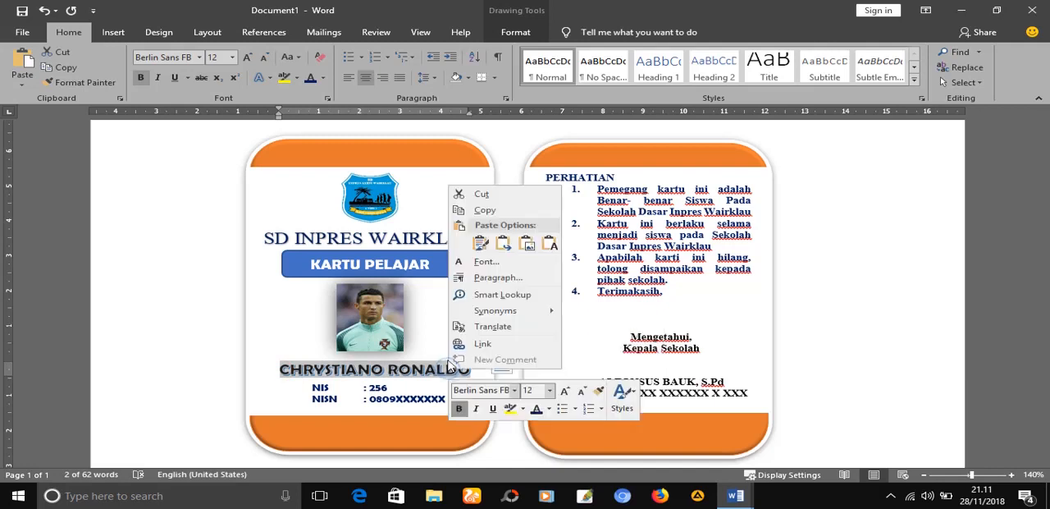
{"action": "left_click", "coordinate": [482, 211]}
Replace the WordArt placeholder in Document2 with the copied student name and place it directly below the portrait
{"action": "mouse_move", "coordinate": [732, 495]}
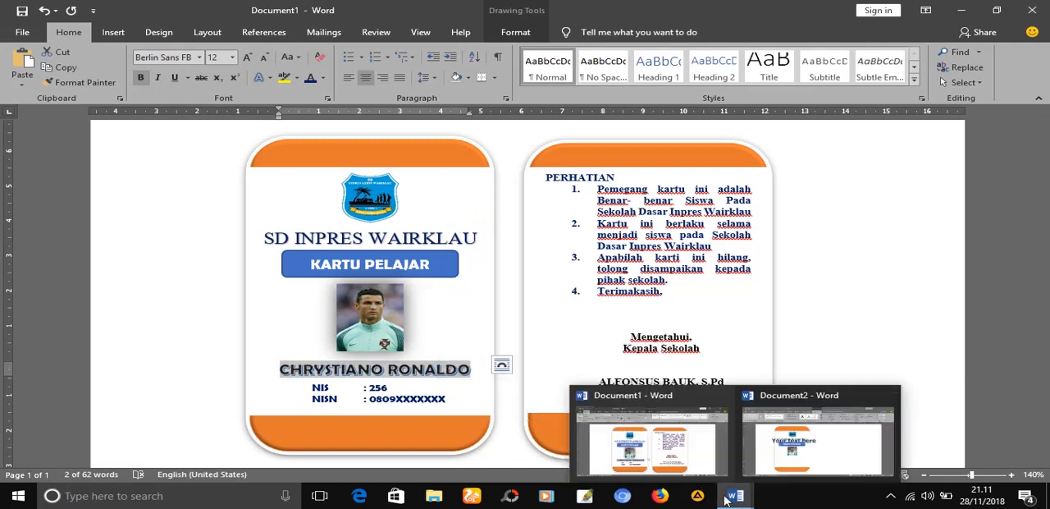
{"action": "left_click", "coordinate": [752, 447]}
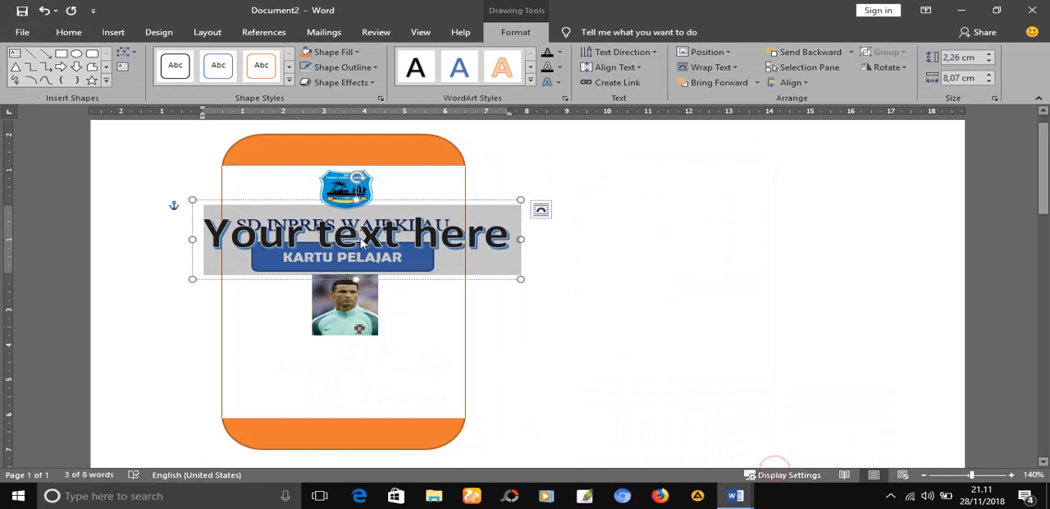
{"action": "key", "text": "ctrl+v"}
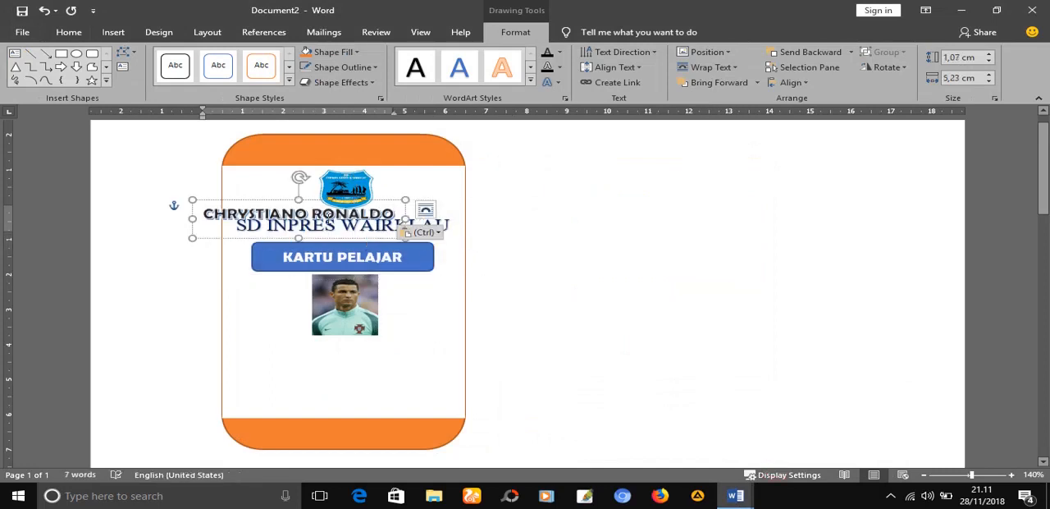
{"action": "left_click_drag", "start_coordinate": [279, 203], "coordinate": [325, 338]}
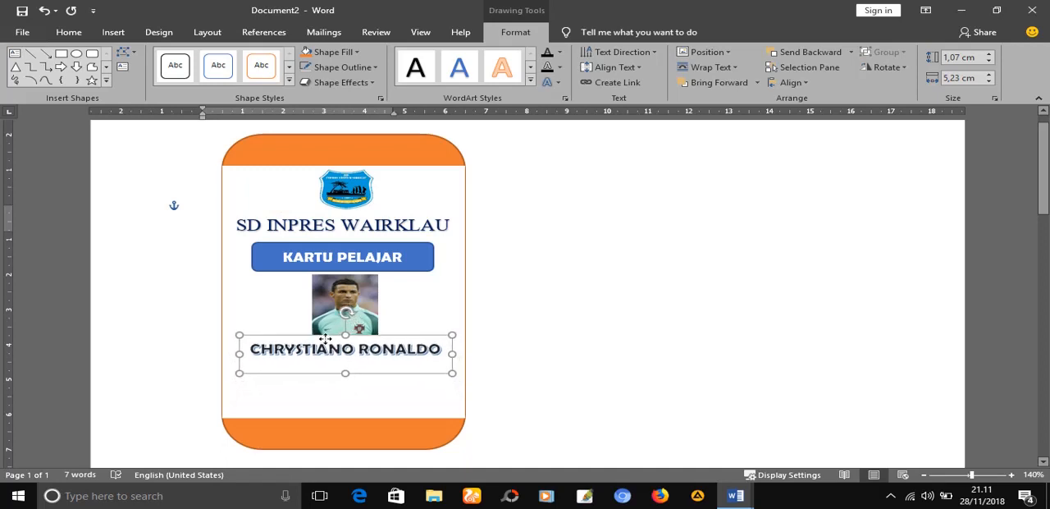
Resize the student name's WordArt box to about 1.38 cm high and 5.44 cm wide and centre it under the portrait
{"action": "mouse_move", "coordinate": [345, 372]}
{"action": "left_mouse_down"}
{"action": "mouse_move", "coordinate": [345, 357]}
{"action": "mouse_move", "coordinate": [348, 383]}
{"action": "left_mouse_up"}
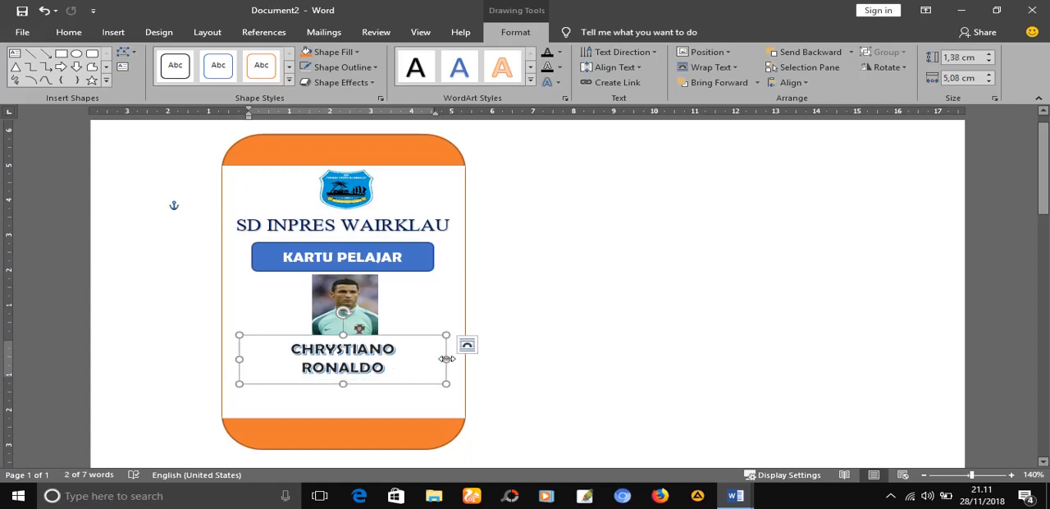
{"action": "left_click_drag", "start_coordinate": [446, 358], "coordinate": [460, 357]}
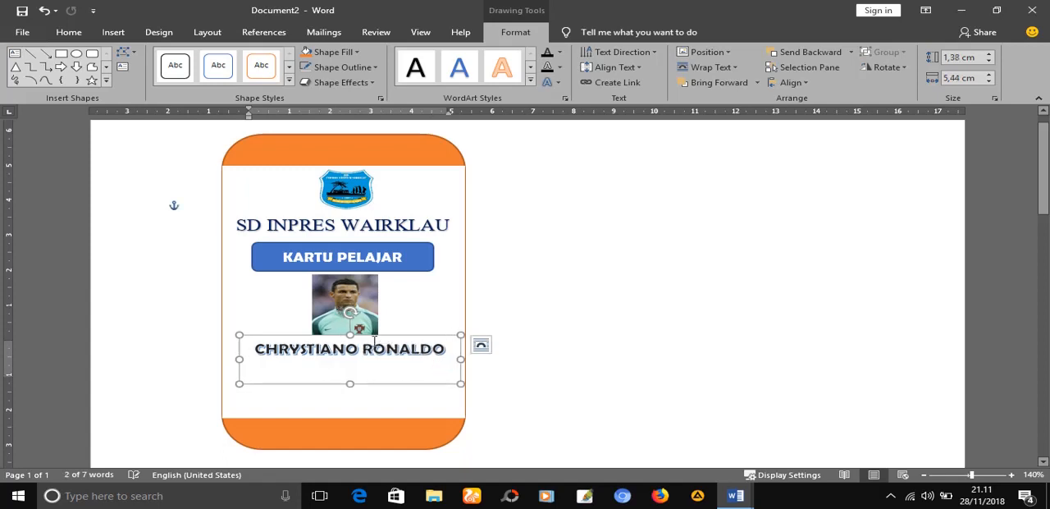
{"action": "left_click_drag", "start_coordinate": [357, 338], "coordinate": [356, 340]}
{"action": "left_click", "coordinate": [568, 350]}
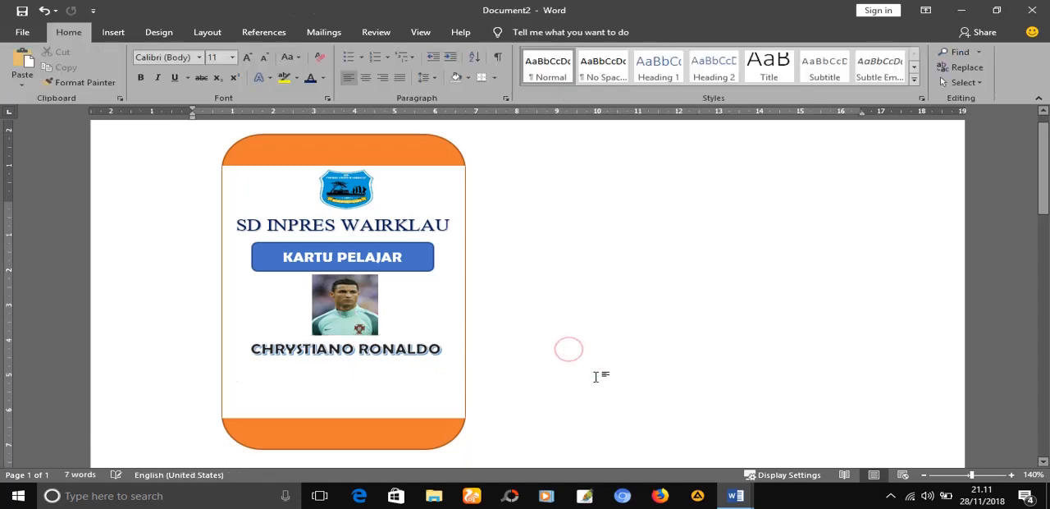
Insert a Simple Text Box in Document2 and delete its placeholder text
{"action": "mouse_move", "coordinate": [735, 495]}
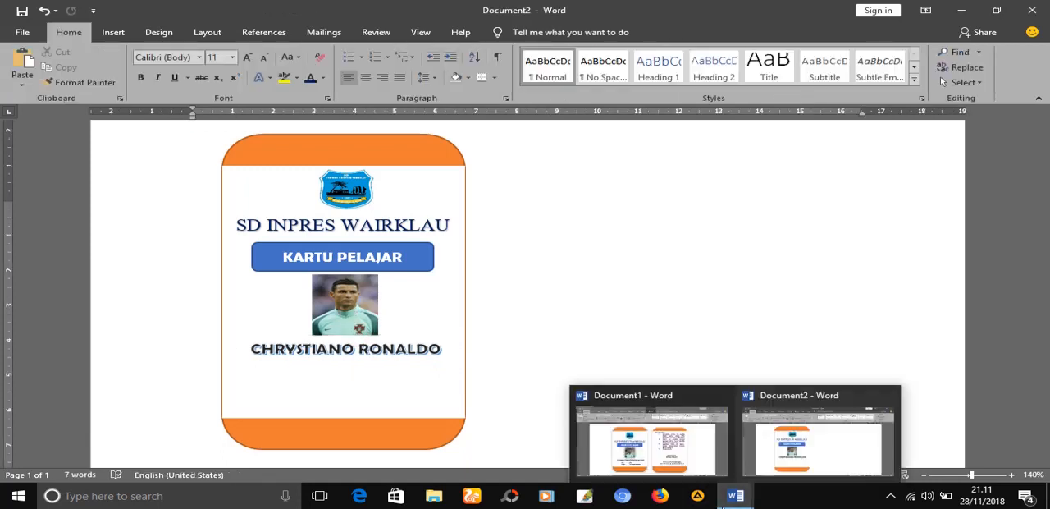
{"action": "left_click", "coordinate": [732, 502]}
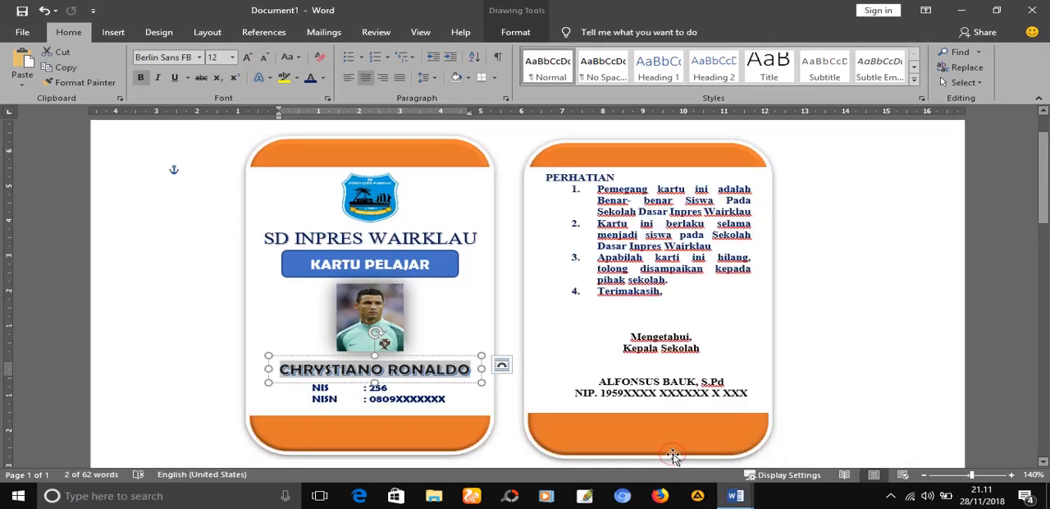
{"action": "left_click", "coordinate": [784, 455]}
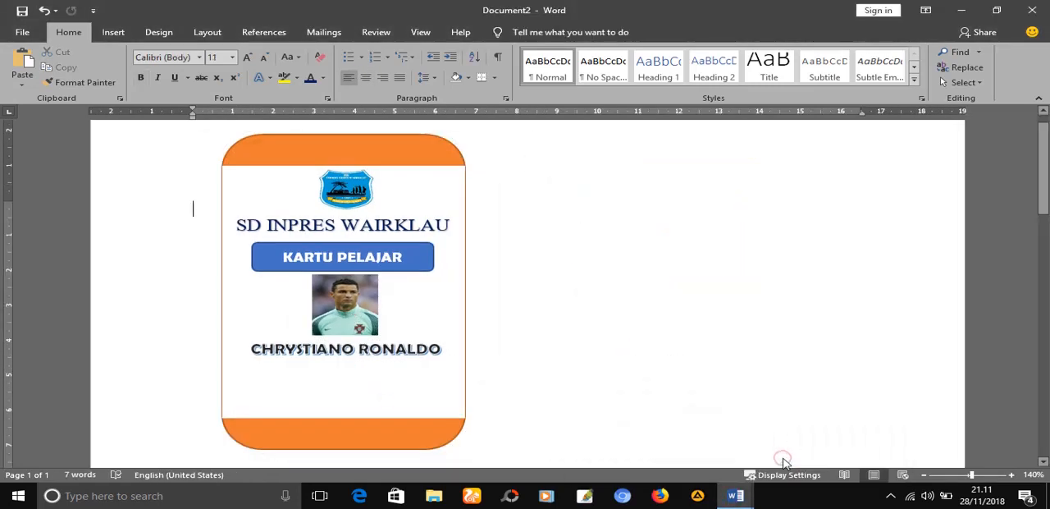
{"action": "left_click", "coordinate": [114, 32]}
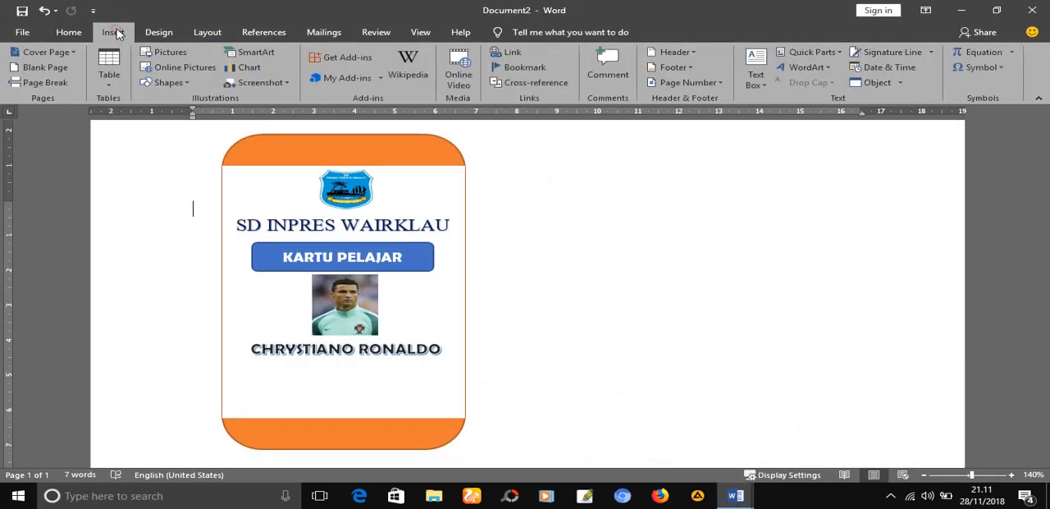
{"action": "left_click", "coordinate": [755, 84]}
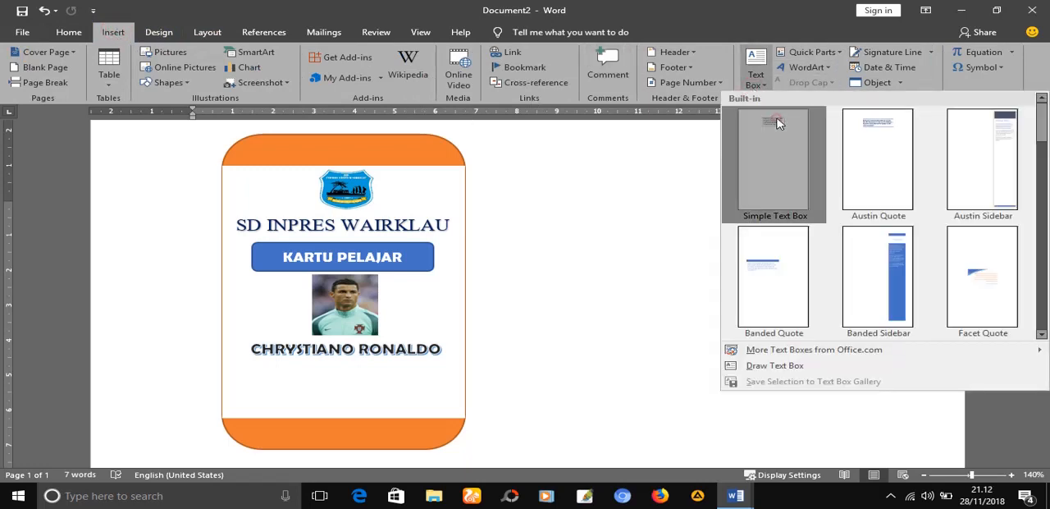
{"action": "left_click", "coordinate": [774, 119]}
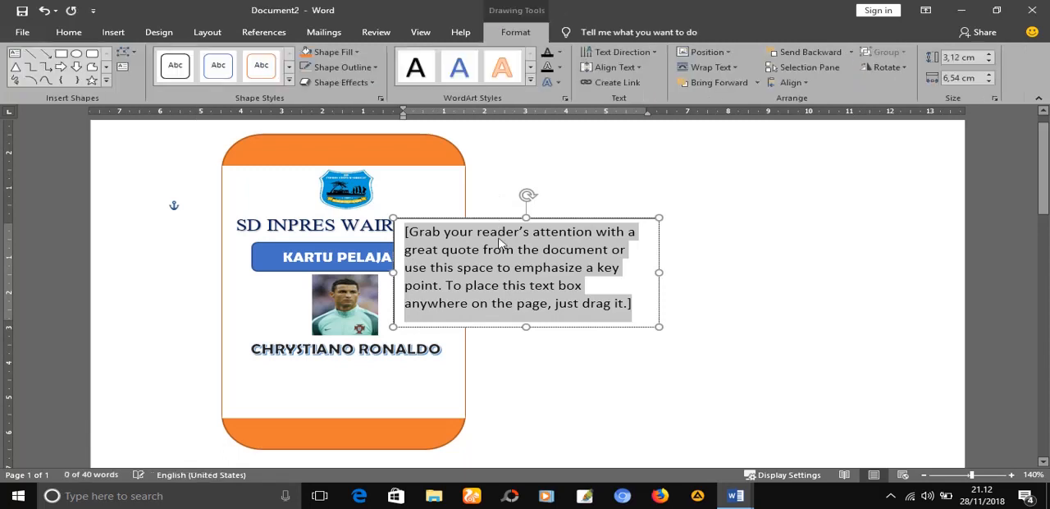
{"action": "key", "text": "Delete"}
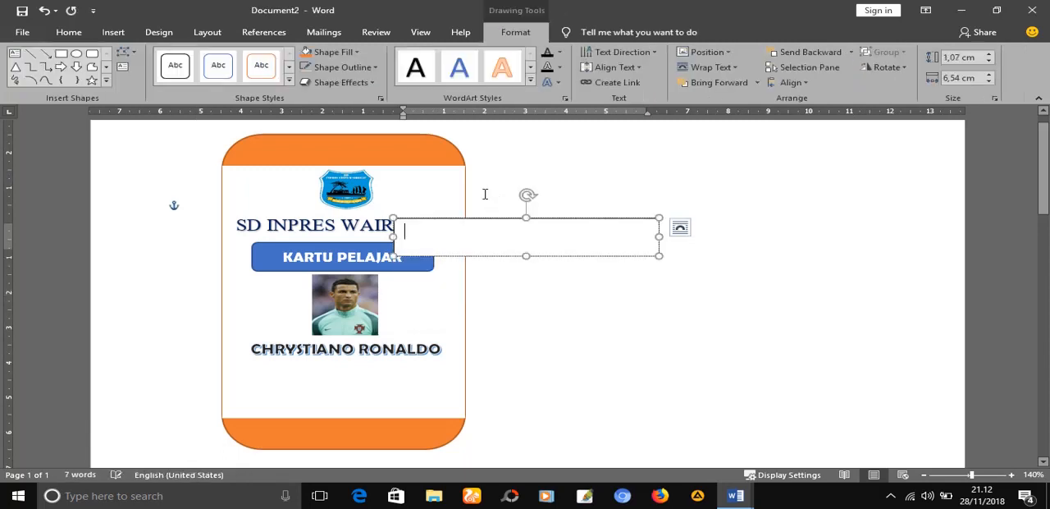
Move the empty text box below the student's name and narrow it to about 5.57 cm to fit inside the card
{"action": "left_click_drag", "start_coordinate": [489, 218], "coordinate": [328, 361]}
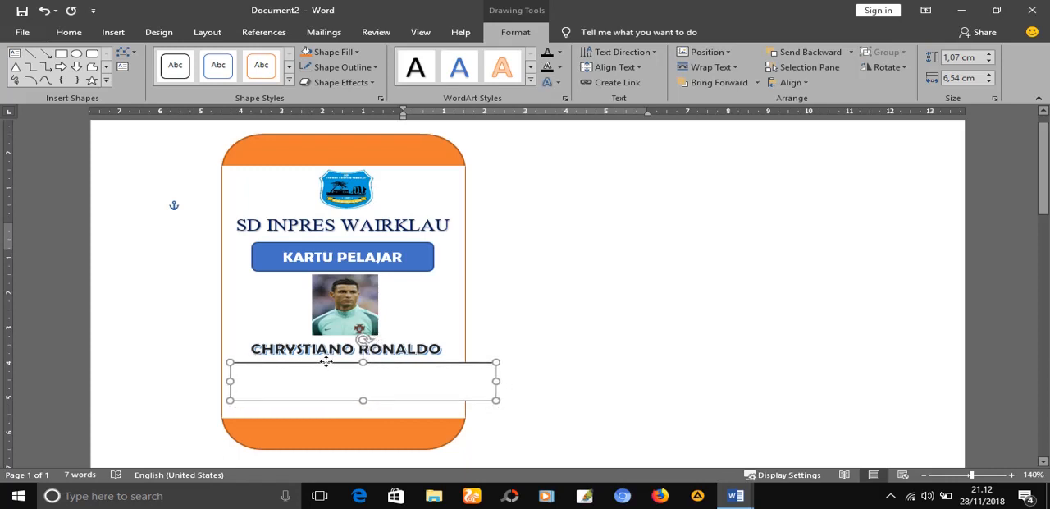
{"action": "left_click_drag", "start_coordinate": [494, 379], "coordinate": [453, 379]}
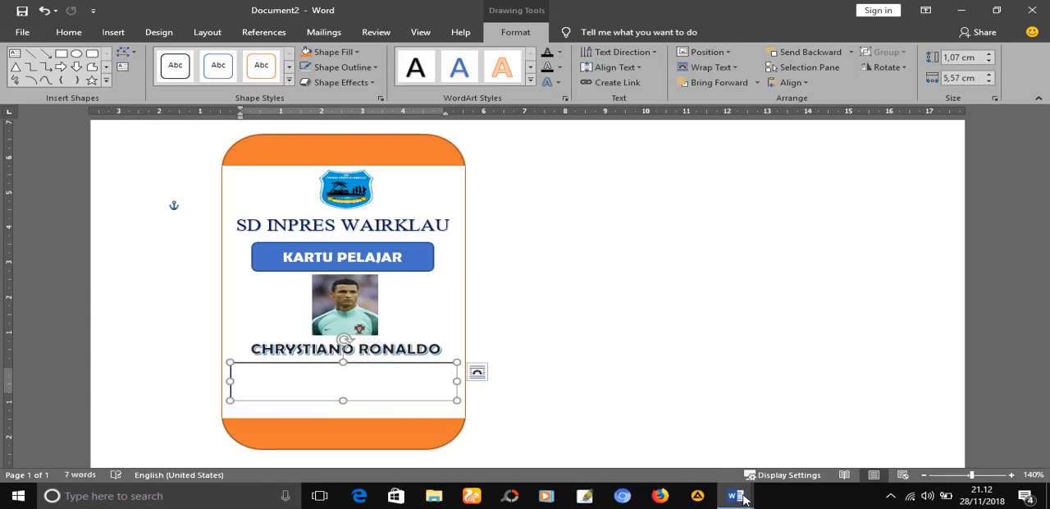
Switch to Document1 and copy the NIS and NISN lines from the front of the finished card
{"action": "mouse_move", "coordinate": [735, 495]}
{"action": "left_click", "coordinate": [668, 453]}
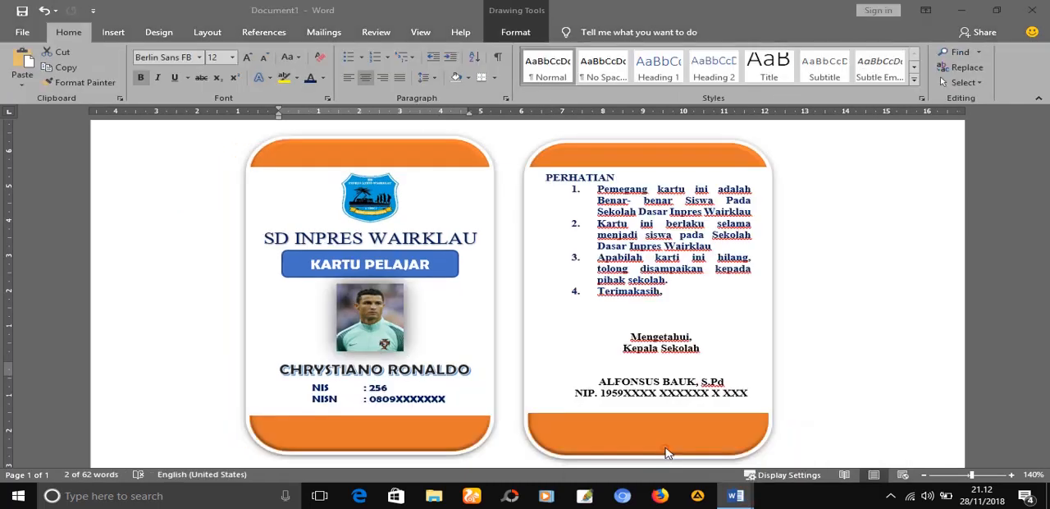
{"action": "left_click", "coordinate": [424, 399]}
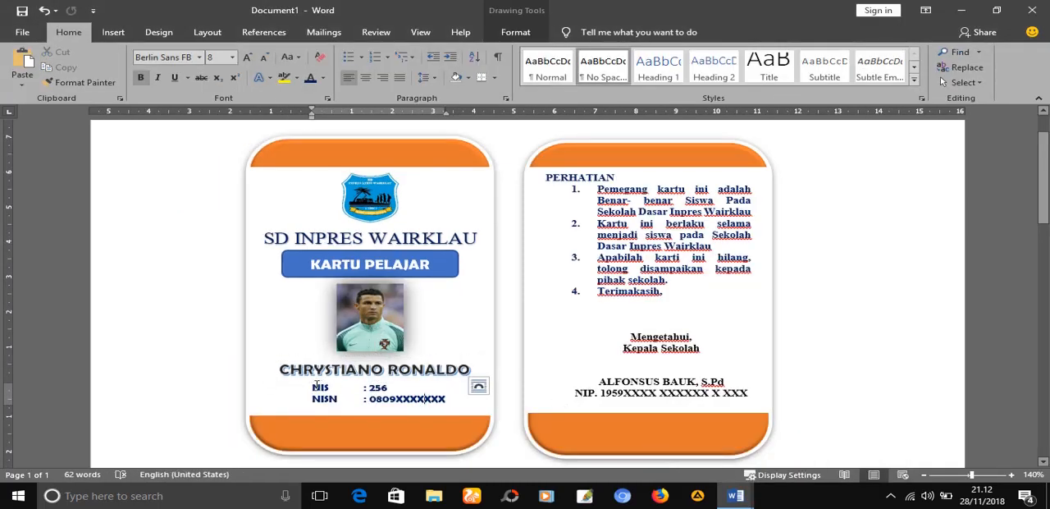
{"action": "left_click_drag", "start_coordinate": [314, 386], "coordinate": [433, 402]}
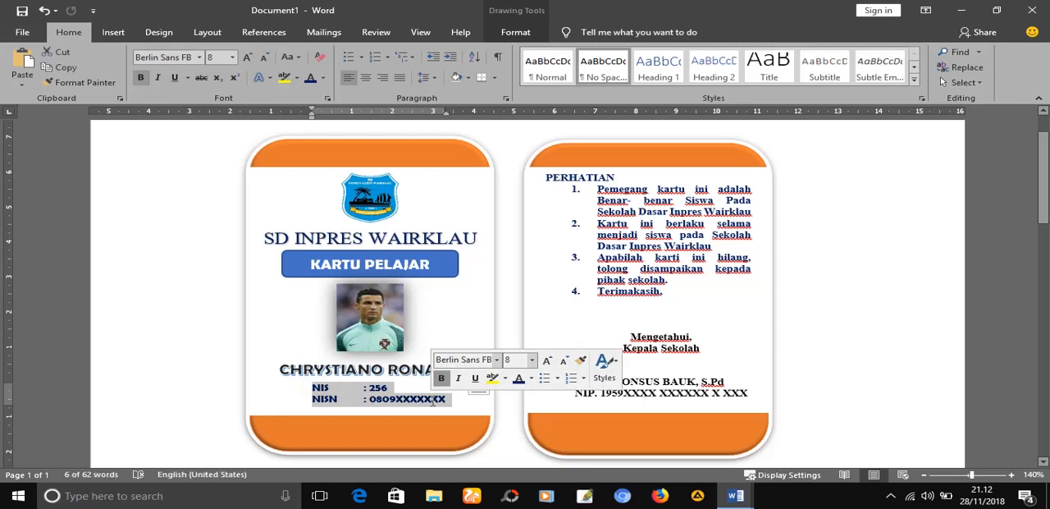
{"action": "right_click", "coordinate": [435, 402]}
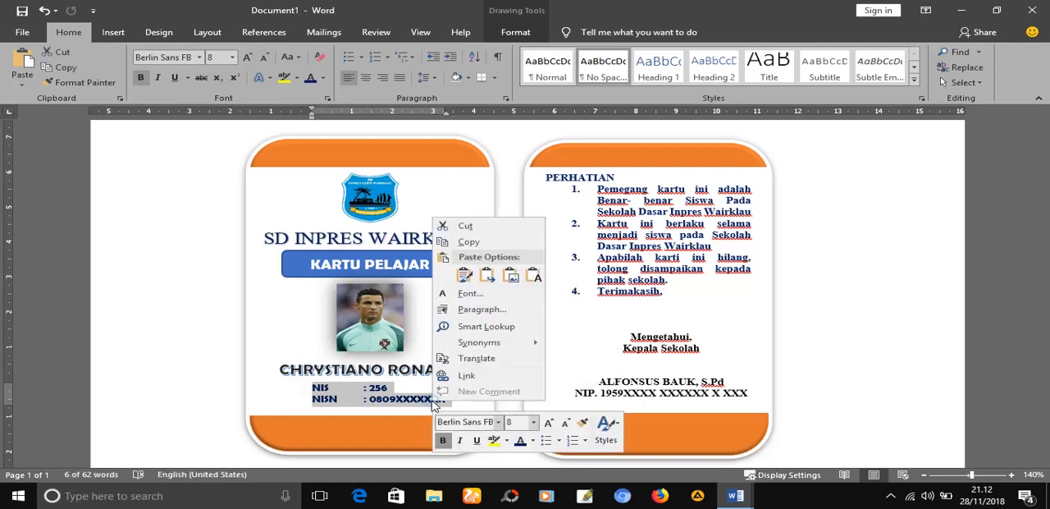
{"action": "left_click", "coordinate": [471, 245]}
Paste the copied NIS and NISN lines into the empty text box below the student's name in Document2
{"action": "mouse_move", "coordinate": [748, 491]}
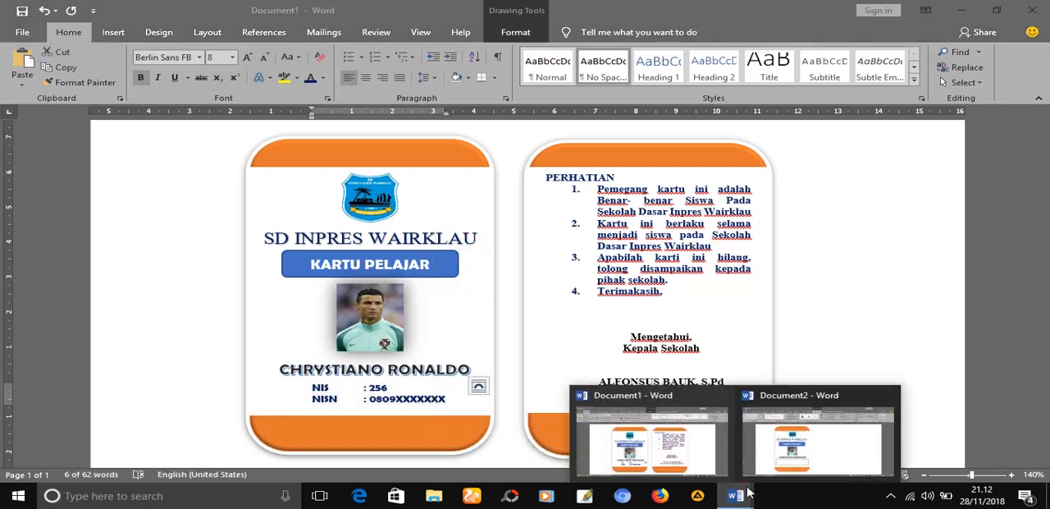
{"action": "left_click", "coordinate": [809, 451]}
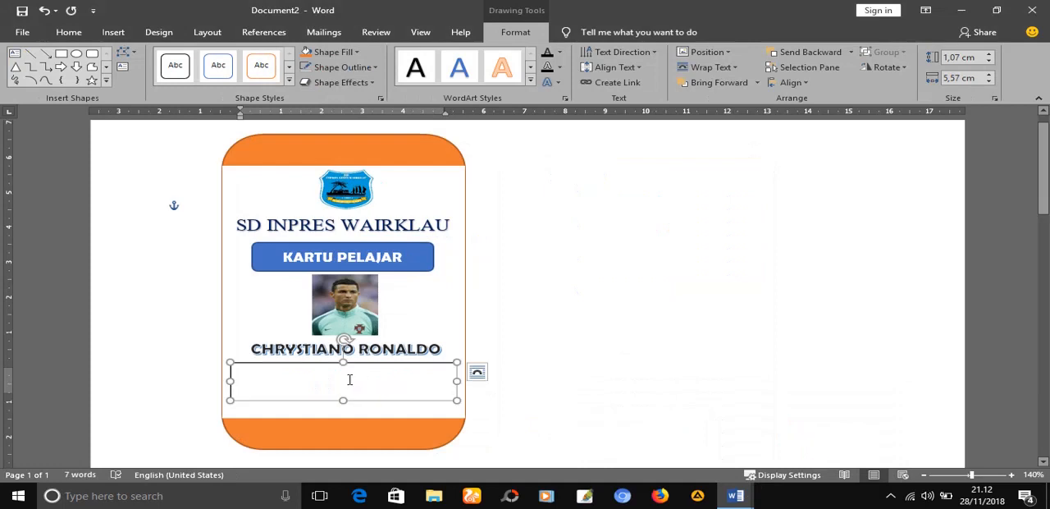
{"action": "key", "text": "ctrl+v"}
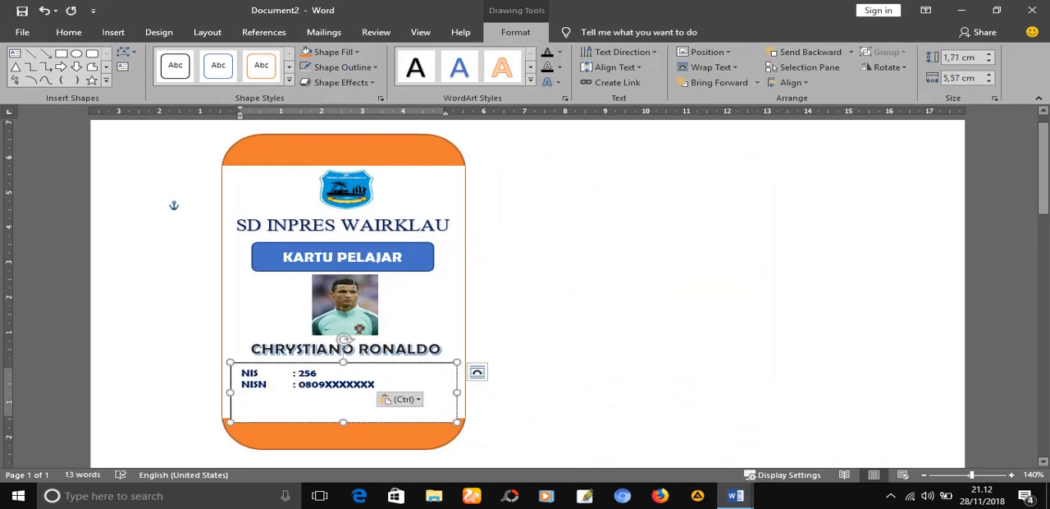
Remove the outline of the NIS/NISN text box and shorten the box to end above the orange bottom band
{"action": "left_click", "coordinate": [375, 69]}
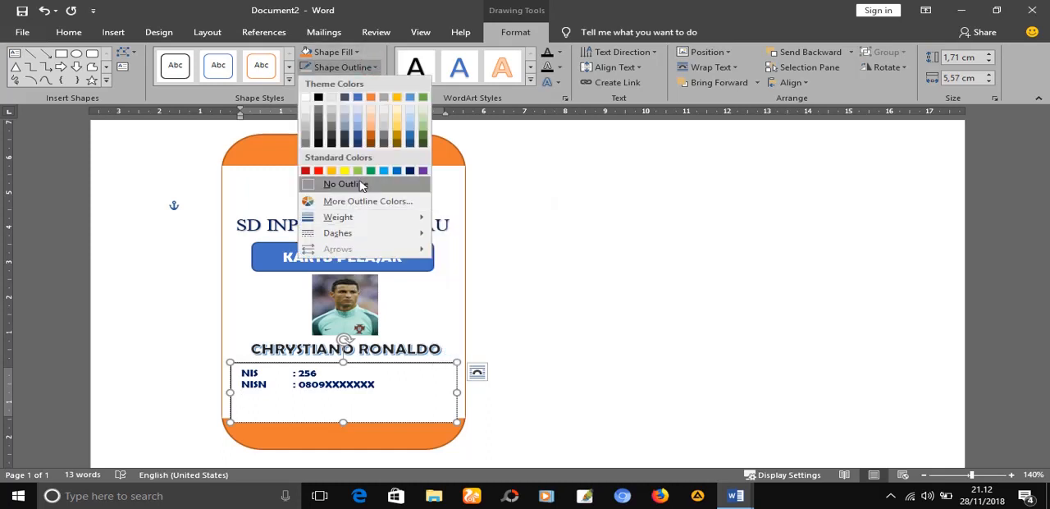
{"action": "left_click", "coordinate": [361, 185]}
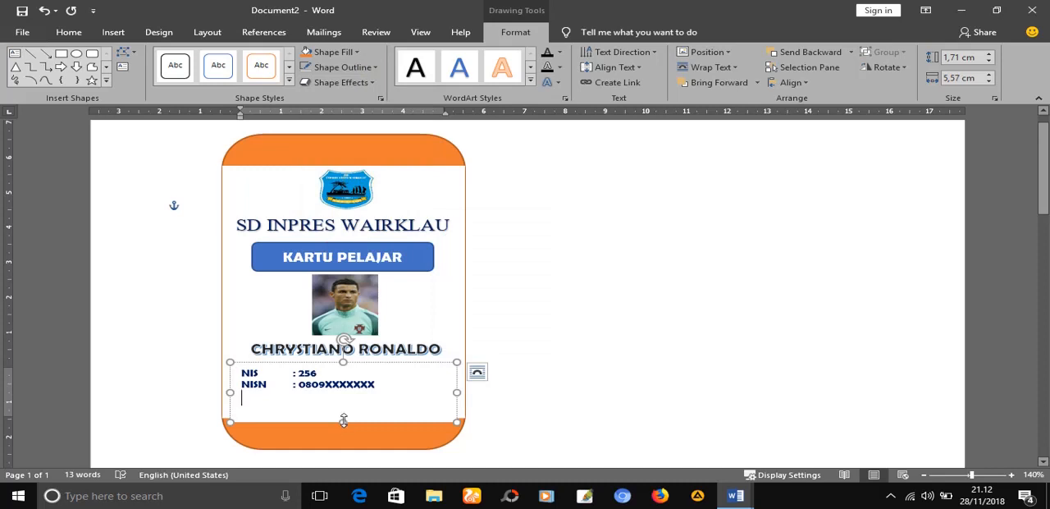
{"action": "left_click_drag", "start_coordinate": [343, 420], "coordinate": [343, 402]}
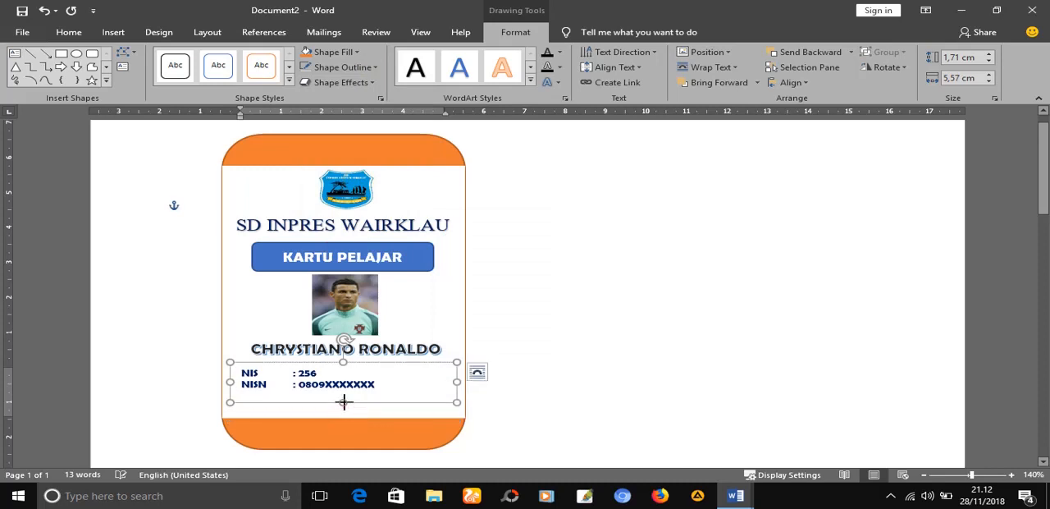
Shift the NIS/NISN text box slightly right under the student's name and narrow it to stay within the card's right border
{"action": "left_click_drag", "start_coordinate": [378, 362], "coordinate": [398, 363]}
{"action": "left_click", "coordinate": [562, 324]}
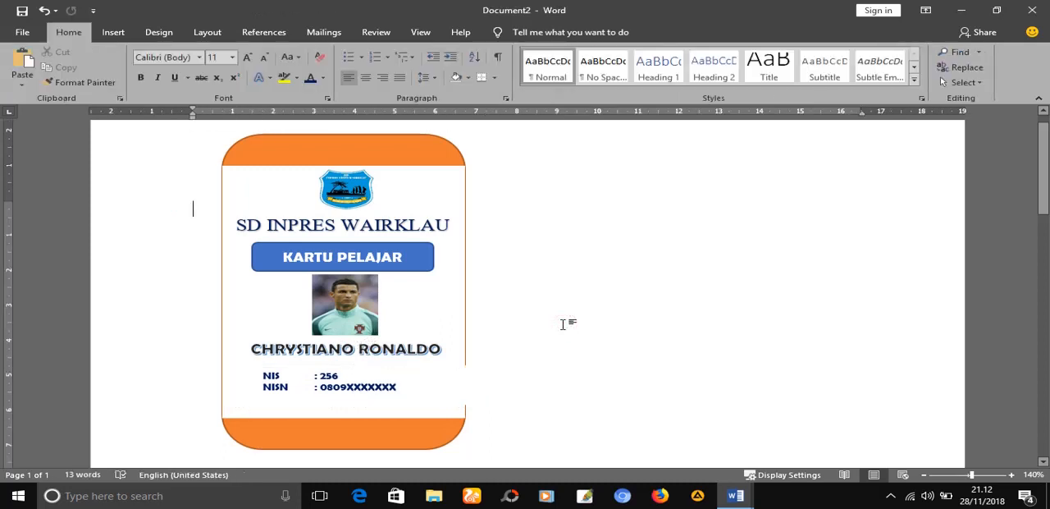
{"action": "left_click", "coordinate": [454, 373]}
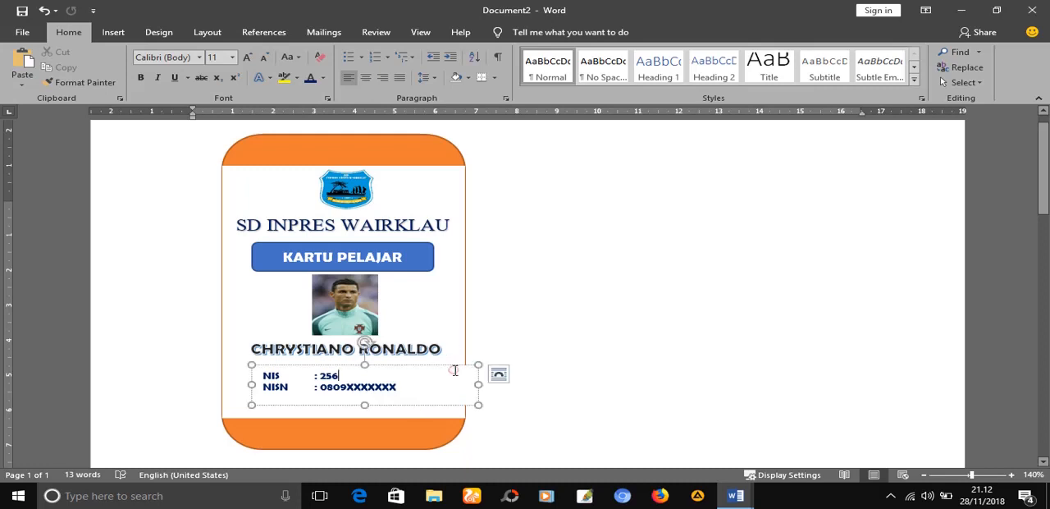
{"action": "left_click_drag", "start_coordinate": [478, 383], "coordinate": [458, 380]}
{"action": "left_click", "coordinate": [561, 375]}
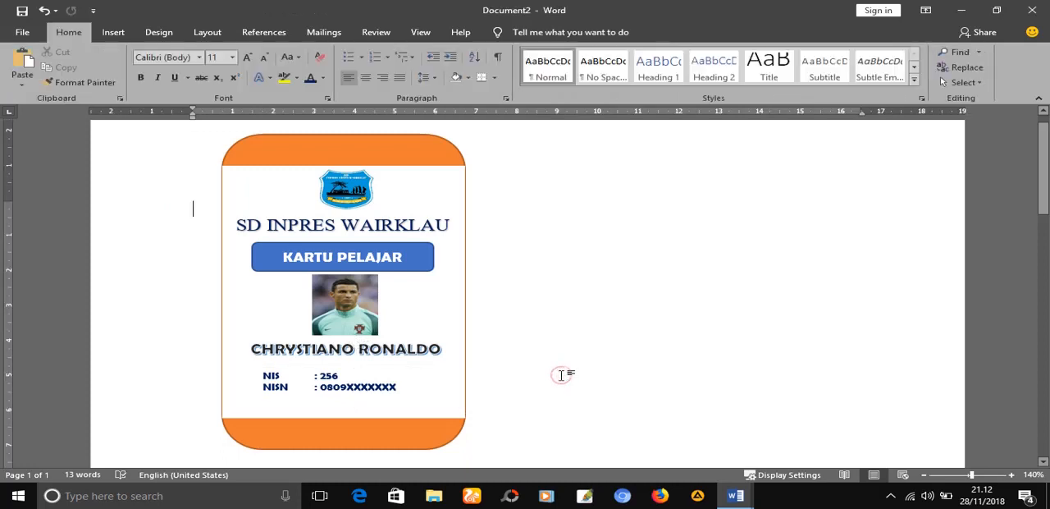
Duplicate the card's orange rounded rectangle and place the copy to the right of the front card, aligned with it
{"action": "left_click", "coordinate": [386, 152]}
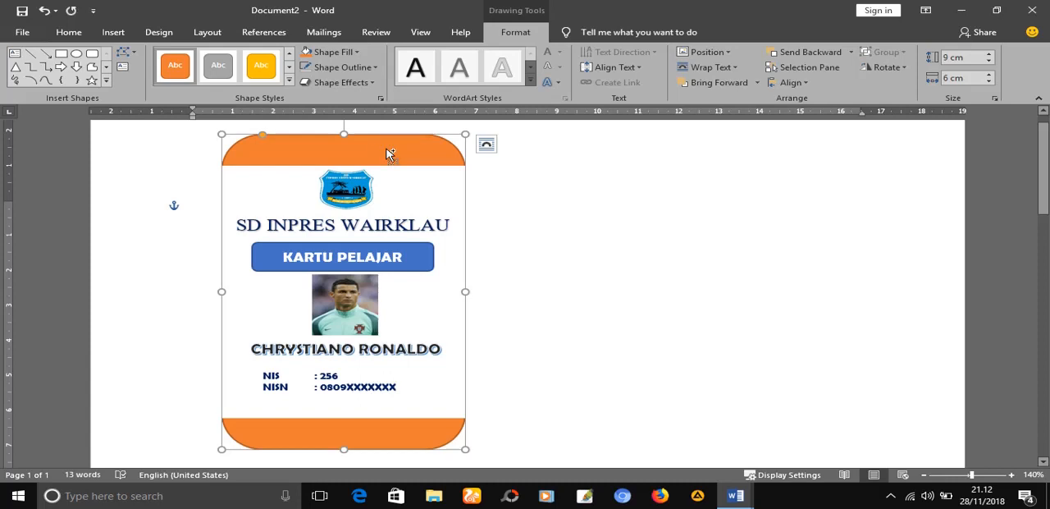
{"action": "key", "text": "ctrl+v"}
{"action": "left_click_drag", "start_coordinate": [388, 202], "coordinate": [644, 187]}
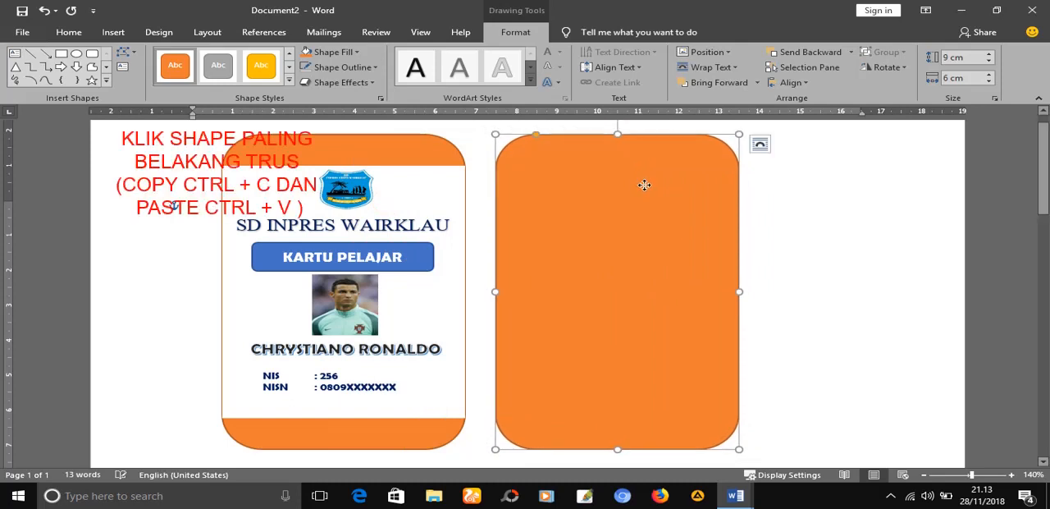
Duplicate the front card's white rectangle and centre the copy over the second orange shape
{"action": "left_click", "coordinate": [419, 197]}
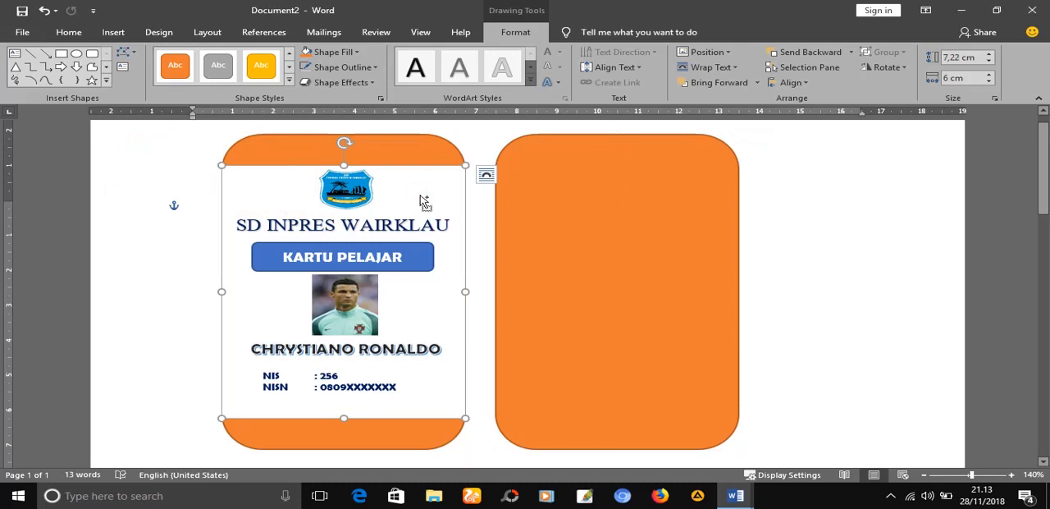
{"action": "key", "text": "ctrl+v"}
{"action": "left_click_drag", "start_coordinate": [424, 202], "coordinate": [677, 179]}
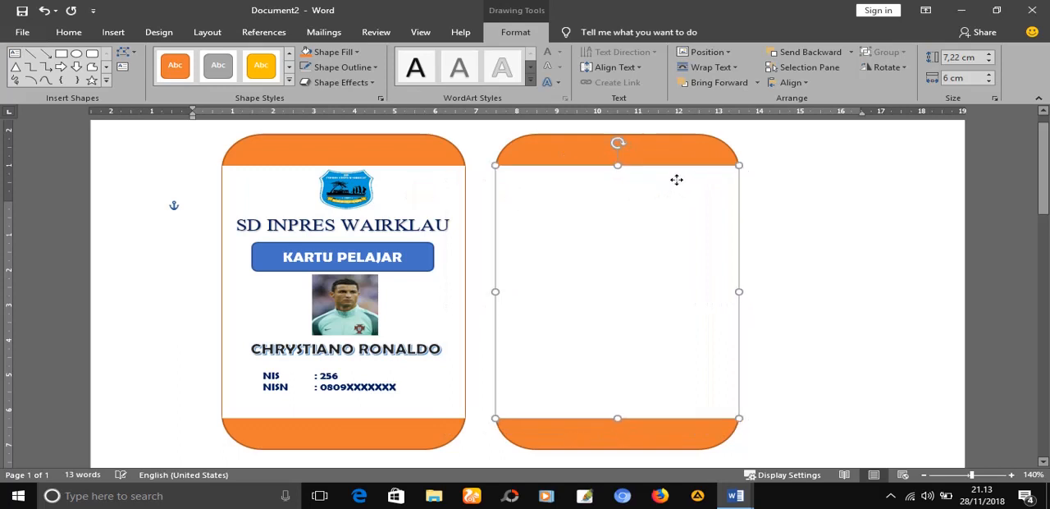
{"action": "left_click", "coordinate": [853, 230]}
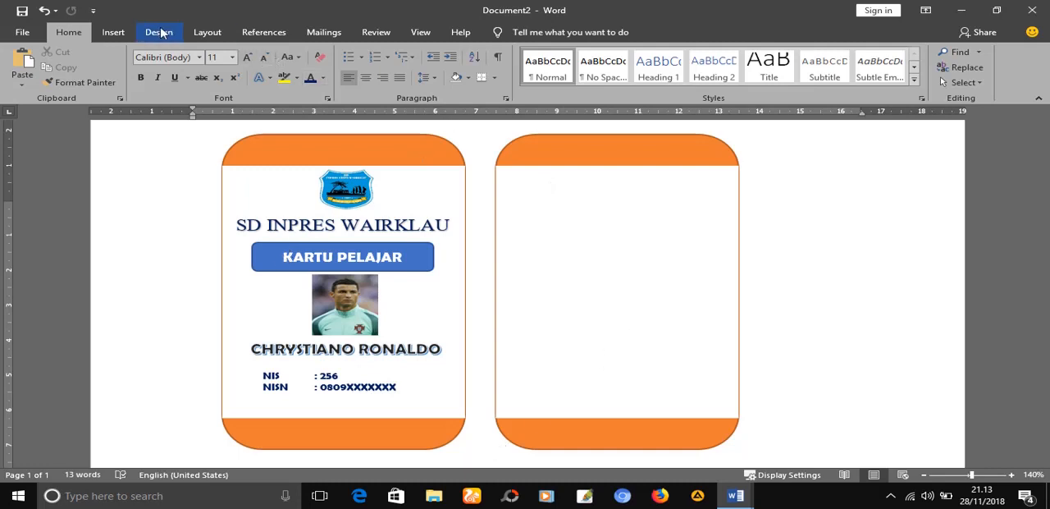
Insert a Simple Text Box and move it onto the white area of the back card
{"action": "left_click", "coordinate": [121, 32]}
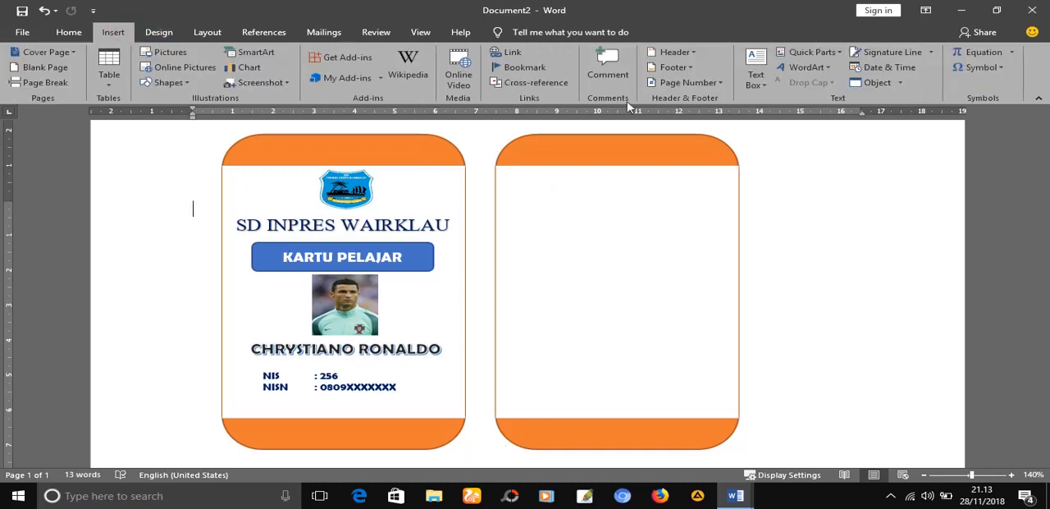
{"action": "left_click", "coordinate": [757, 80]}
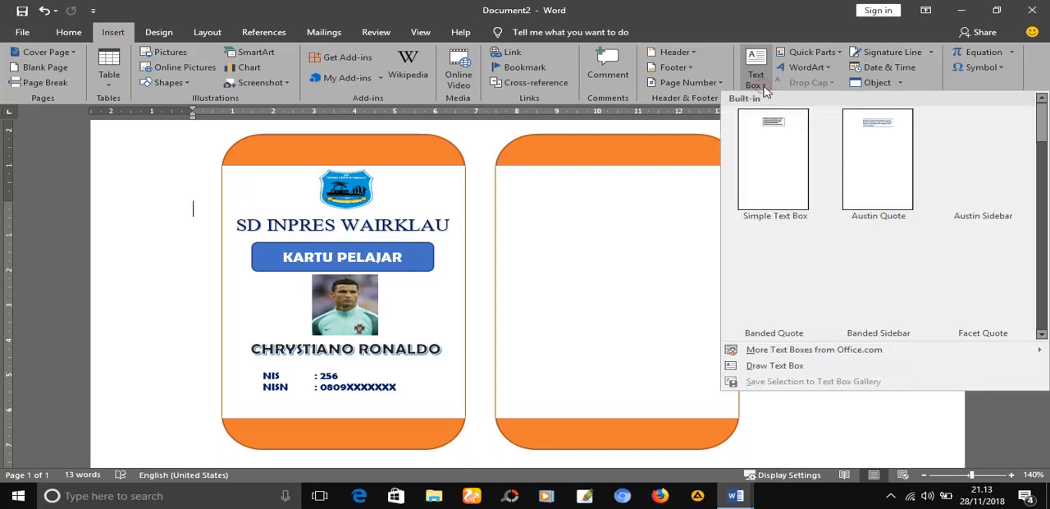
{"action": "left_click", "coordinate": [775, 124]}
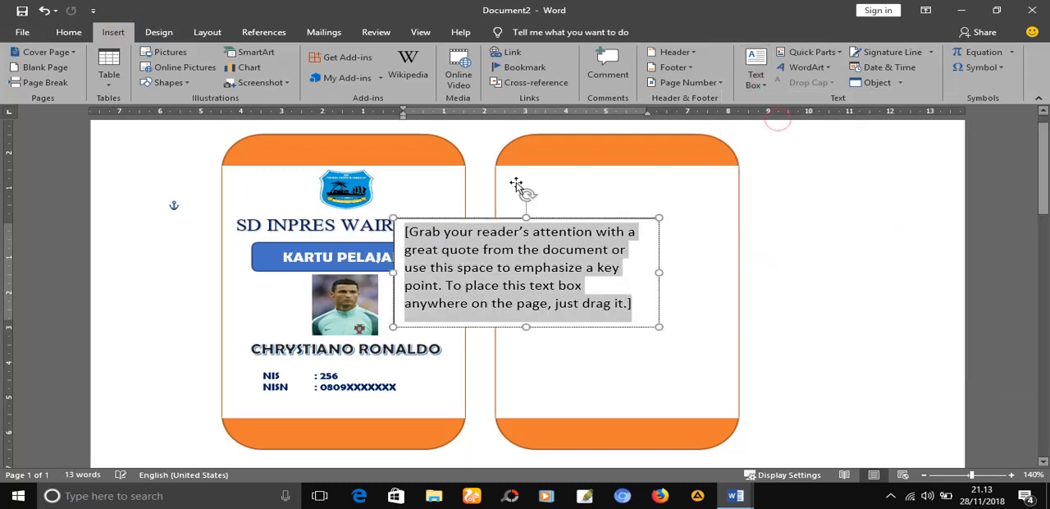
{"action": "left_click_drag", "start_coordinate": [492, 220], "coordinate": [595, 177]}
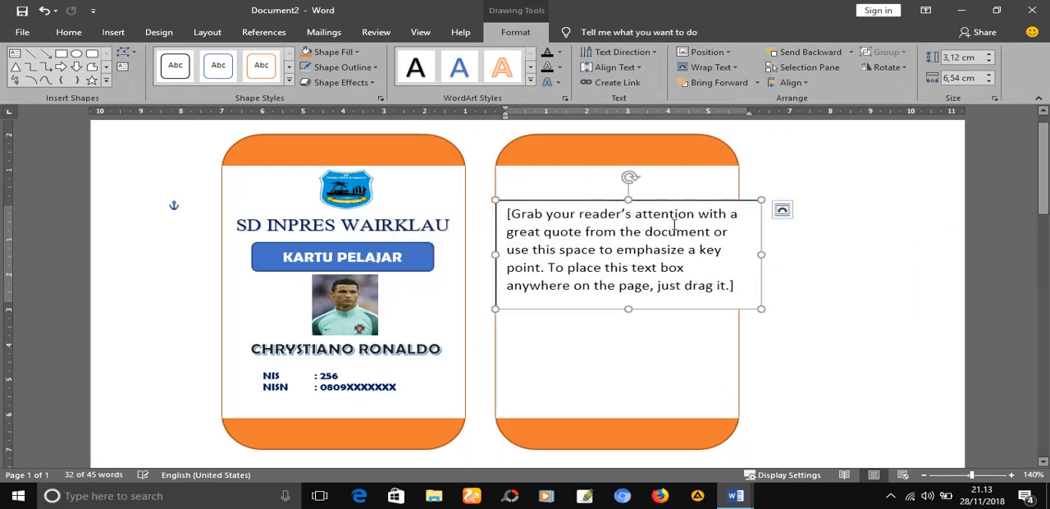
Resize the back card's text box to about 6.12 cm high and 5.65 cm wide to fit the white area
{"action": "left_click_drag", "start_coordinate": [760, 254], "coordinate": [731, 254]}
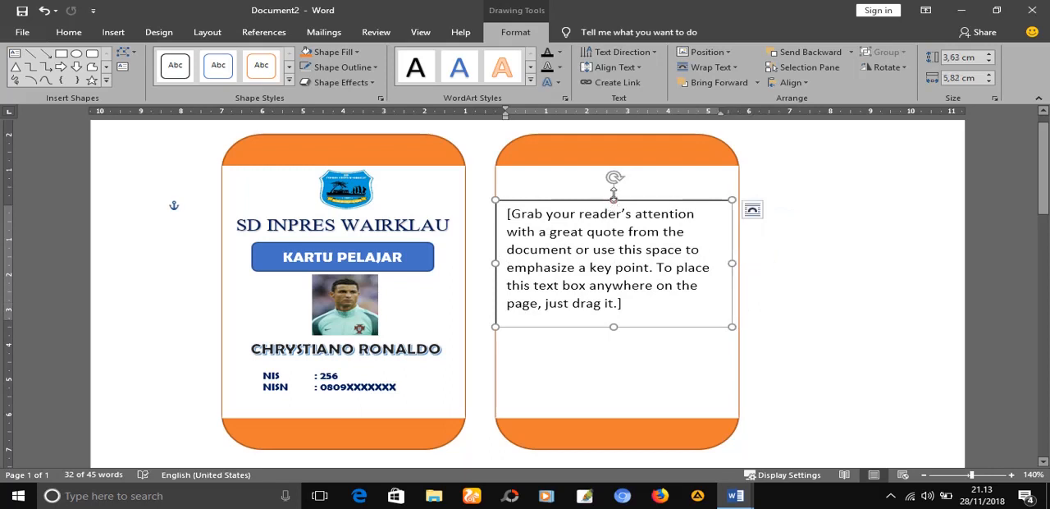
{"action": "left_click_drag", "start_coordinate": [613, 194], "coordinate": [611, 168]}
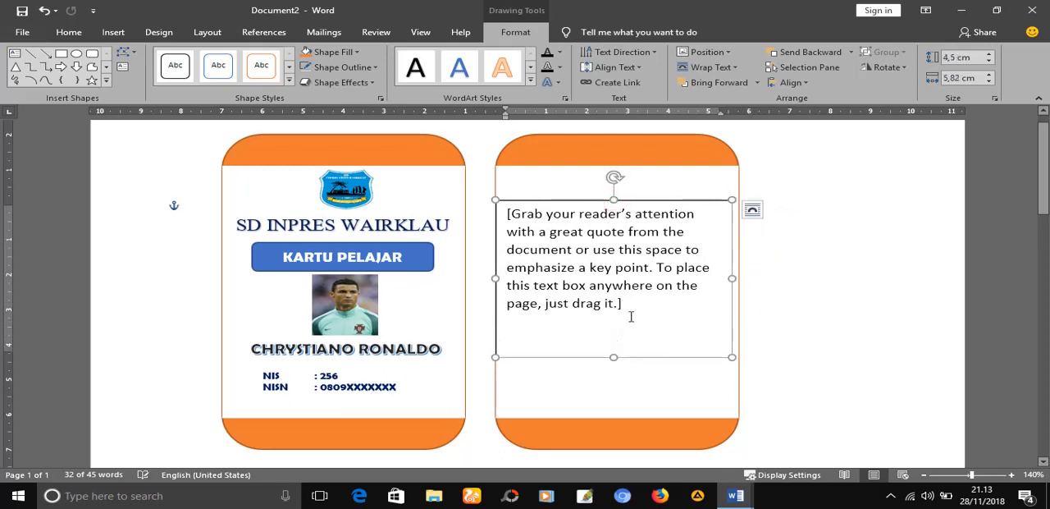
{"action": "left_click_drag", "start_coordinate": [614, 356], "coordinate": [614, 408]}
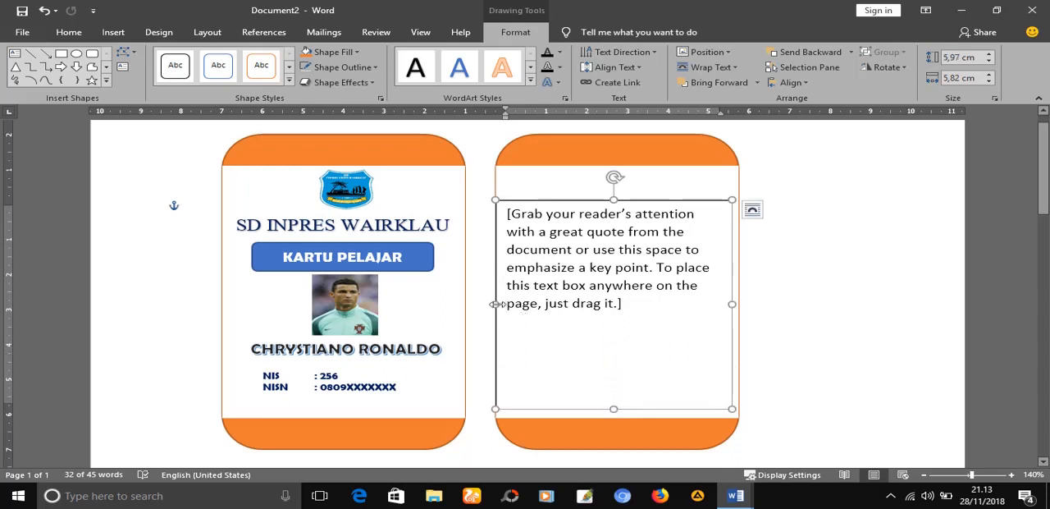
{"action": "left_click_drag", "start_coordinate": [495, 303], "coordinate": [502, 303]}
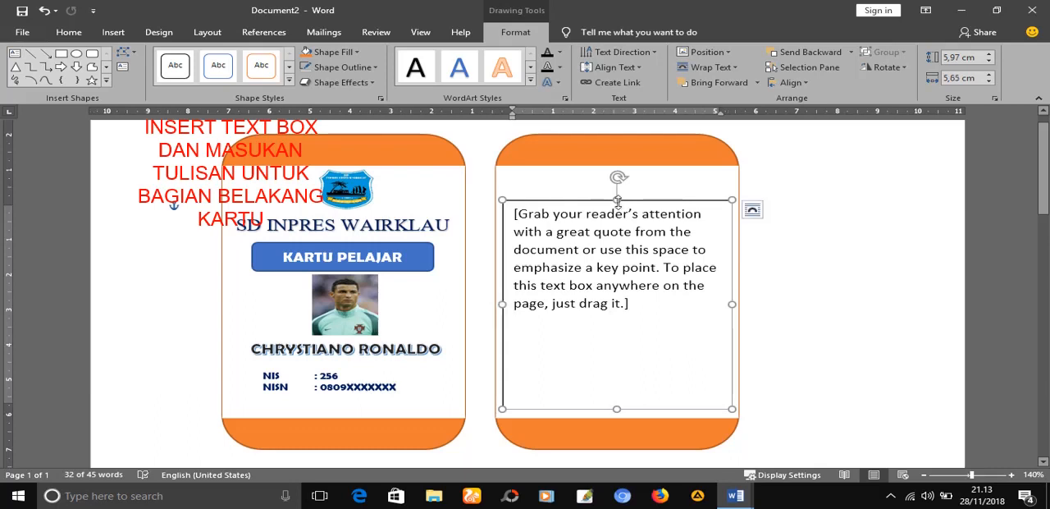
{"action": "mouse_move", "coordinate": [617, 202]}
{"action": "left_mouse_down"}
{"action": "mouse_move", "coordinate": [618, 184]}
{"action": "mouse_move", "coordinate": [619, 195]}
{"action": "left_mouse_up"}
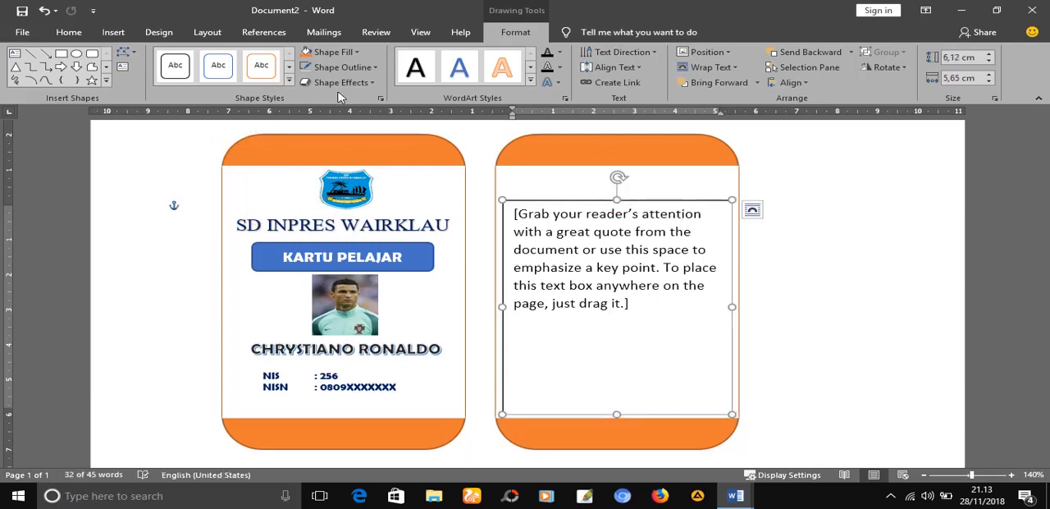
Remove the outline of the back card's text box and delete its placeholder text
{"action": "left_click", "coordinate": [377, 76]}
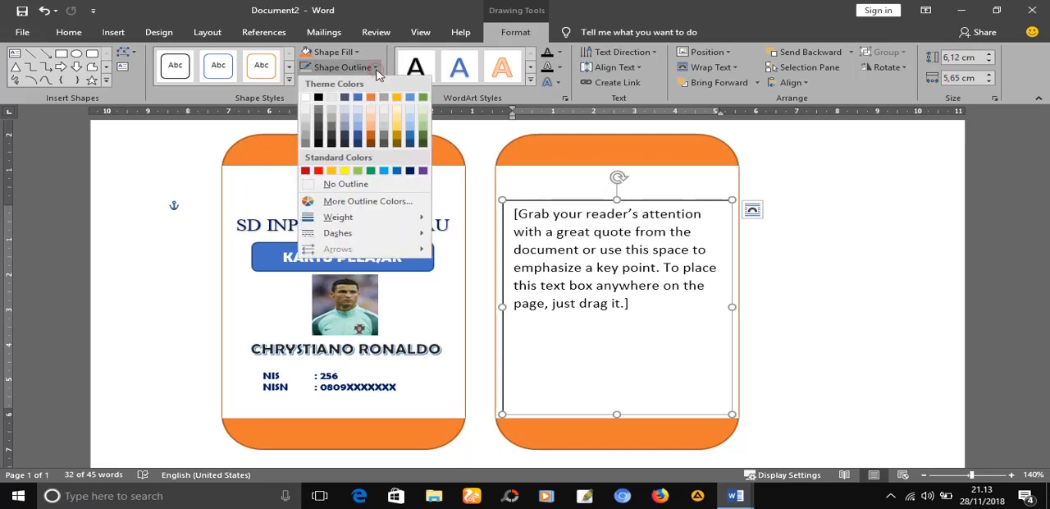
{"action": "left_click", "coordinate": [347, 189]}
{"action": "left_click", "coordinate": [626, 277]}
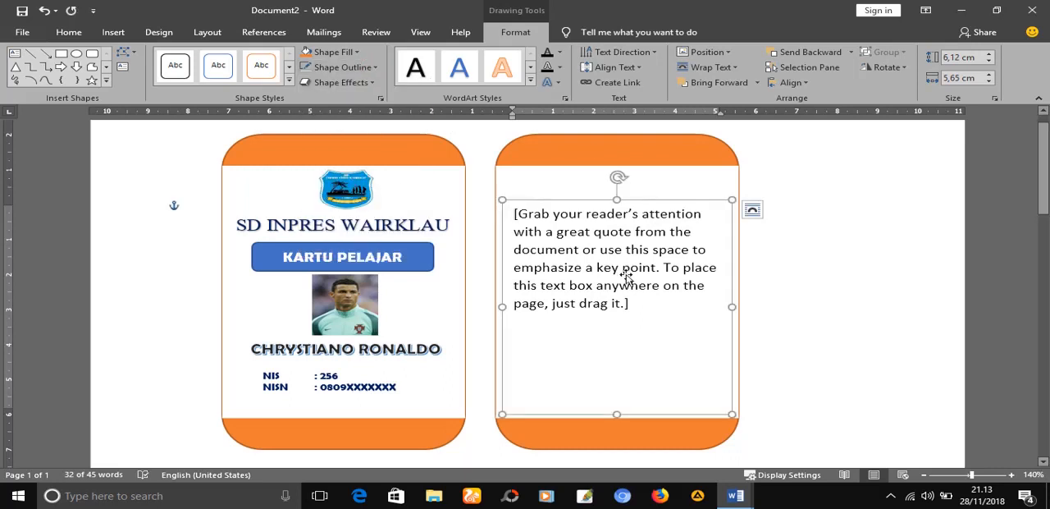
{"action": "key", "text": "ctrl+a"}
{"action": "key", "text": "Delete"}
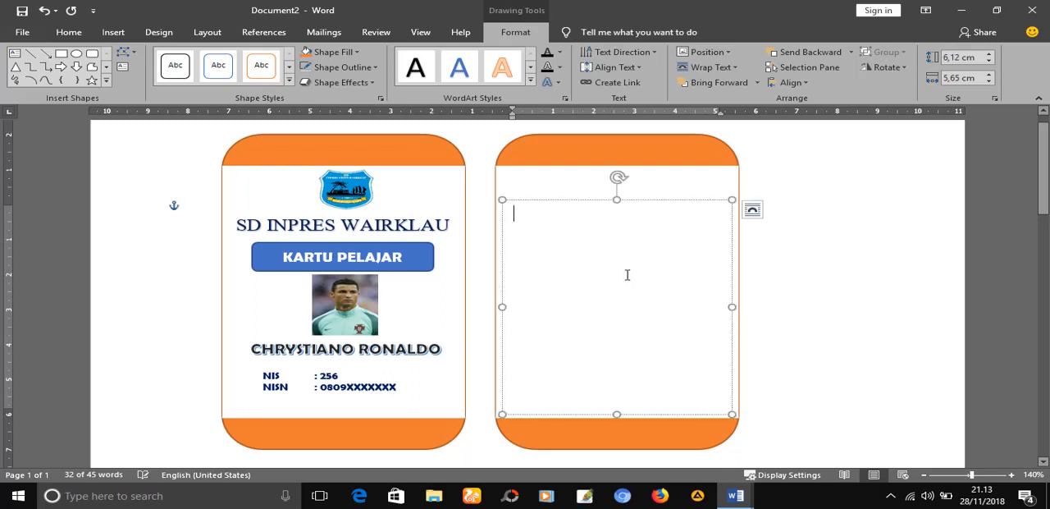
Switch to Document1 and copy all the back card's text, from the PERHATIAN heading through the signature block
{"action": "left_click", "coordinate": [738, 496]}
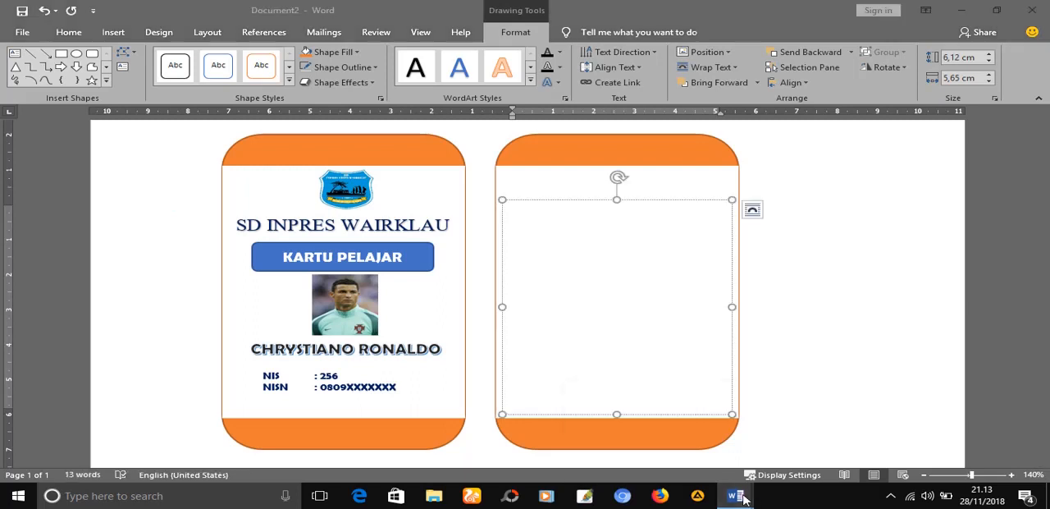
{"action": "left_click", "coordinate": [681, 457]}
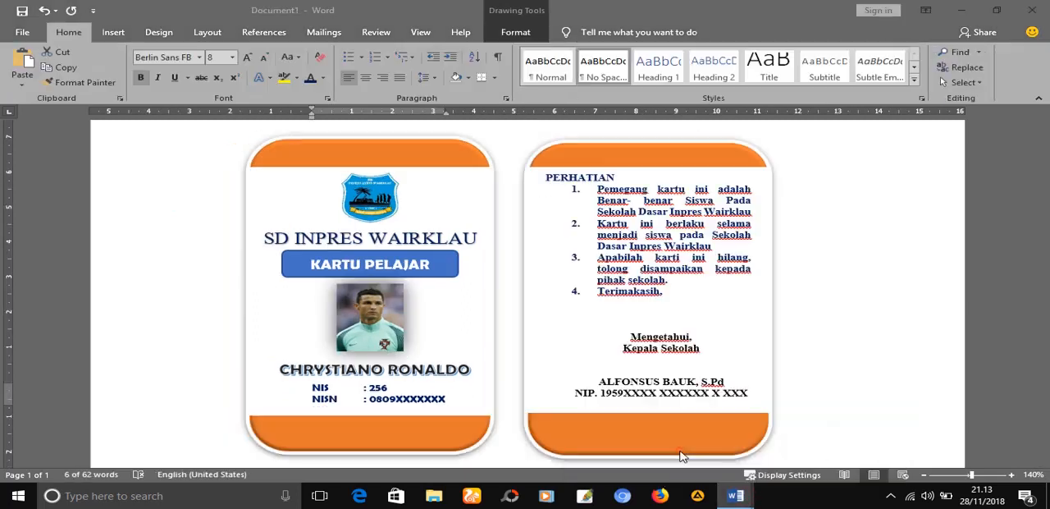
{"action": "left_click", "coordinate": [575, 185]}
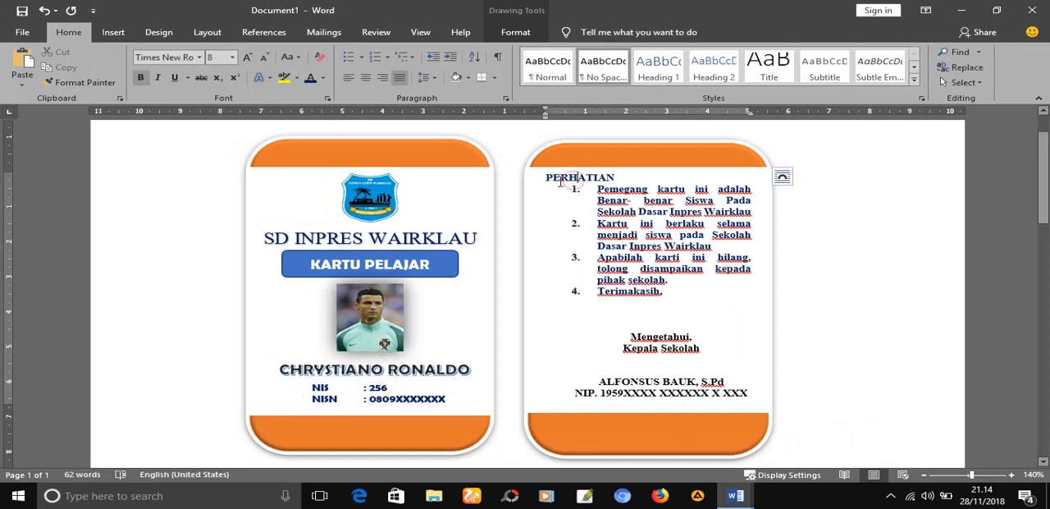
{"action": "left_click_drag", "start_coordinate": [561, 182], "coordinate": [746, 398]}
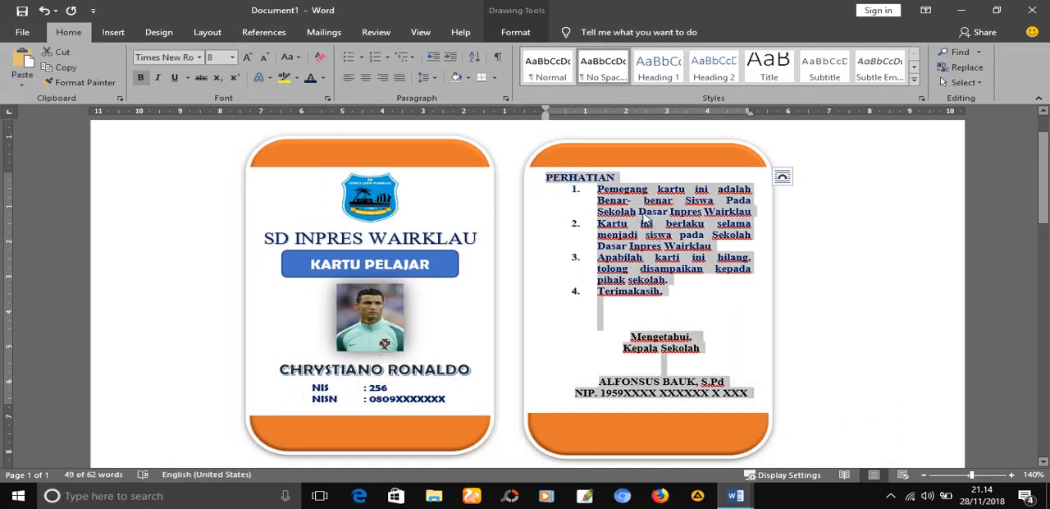
{"action": "right_click", "coordinate": [643, 217]}
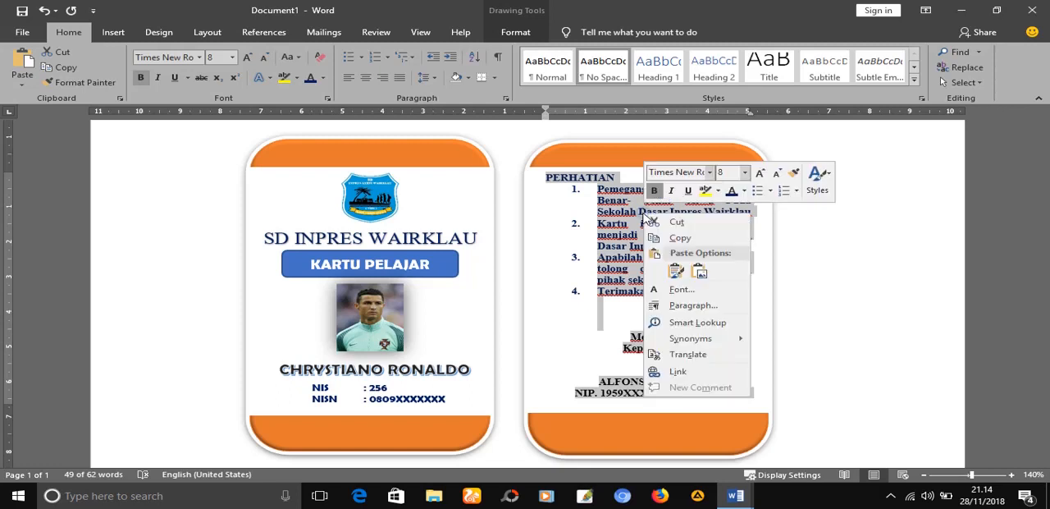
{"action": "left_click", "coordinate": [685, 238]}
Return to Document2 and paste the copied rules and signature text into the back card's empty text box
{"action": "mouse_move", "coordinate": [735, 495]}
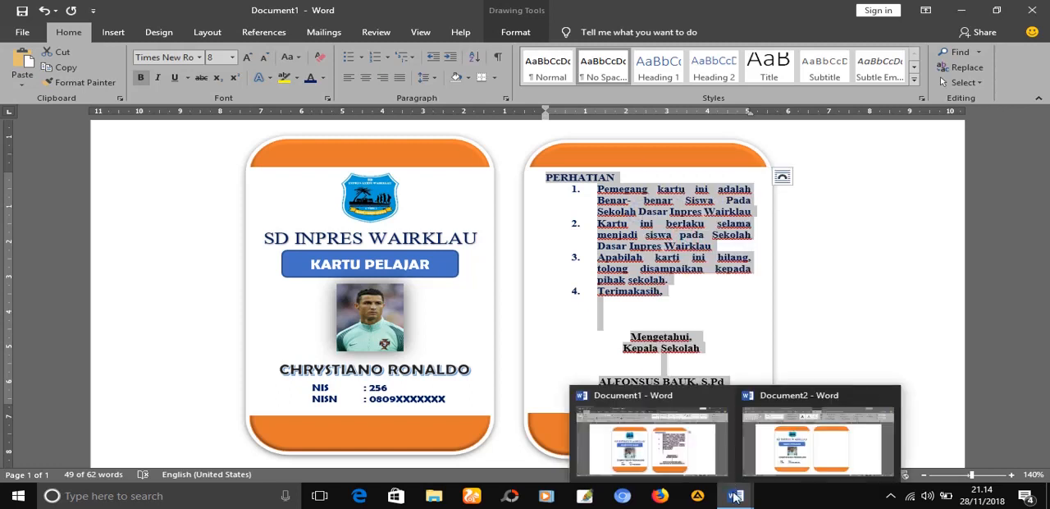
{"action": "left_click", "coordinate": [816, 465]}
{"action": "left_click", "coordinate": [578, 279]}
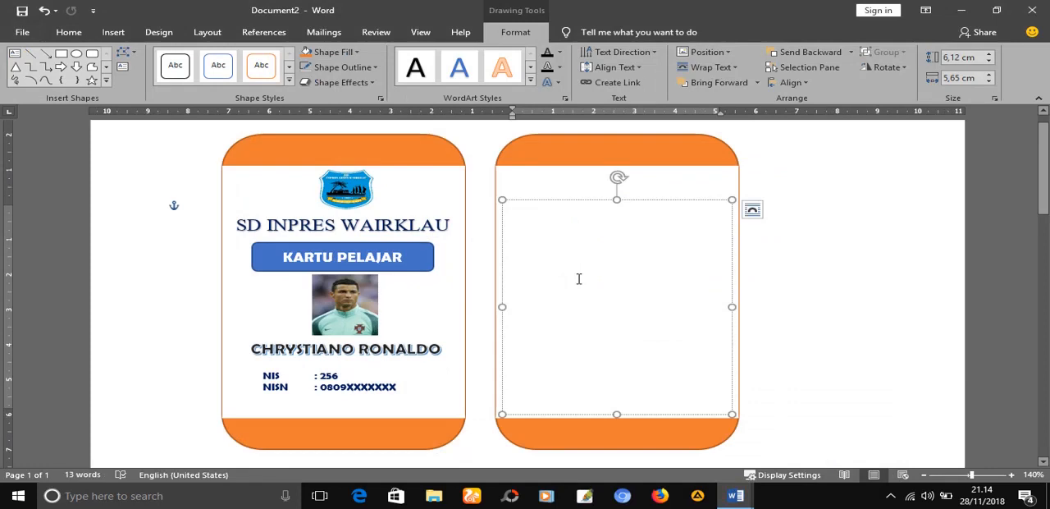
{"action": "key", "text": "ctrl+v"}
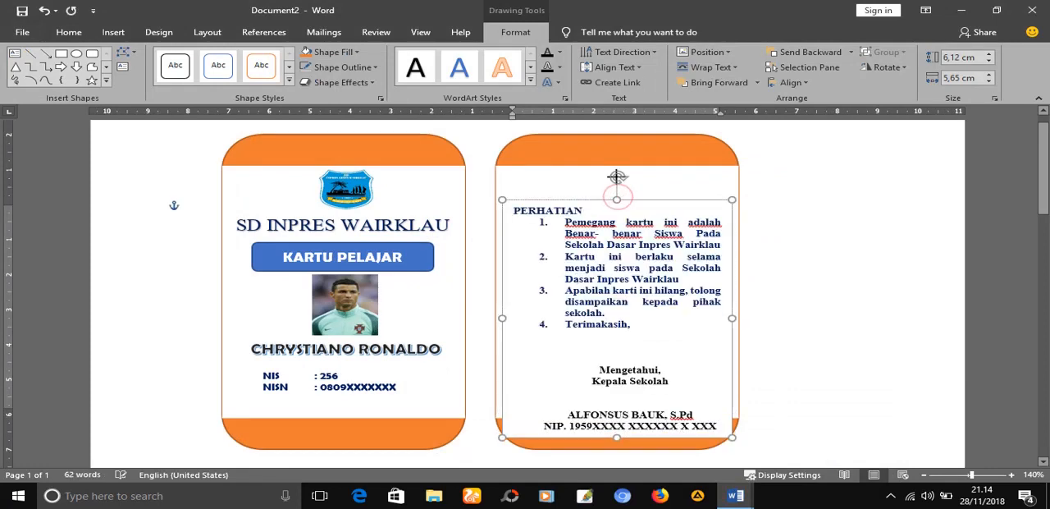
Set the back card's text box to In Front of Text and move it up to fit within the white area
{"action": "left_click", "coordinate": [590, 199]}
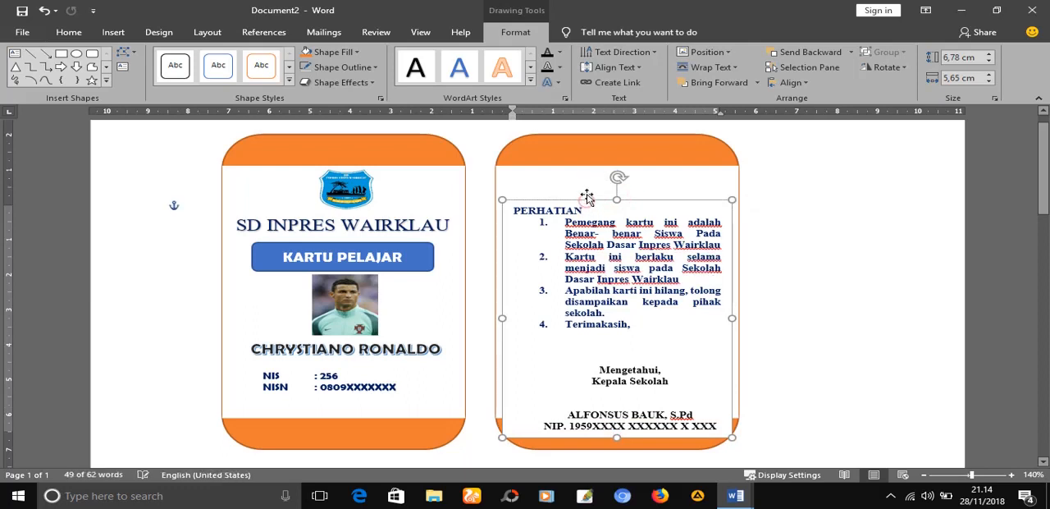
{"action": "left_click", "coordinate": [667, 206]}
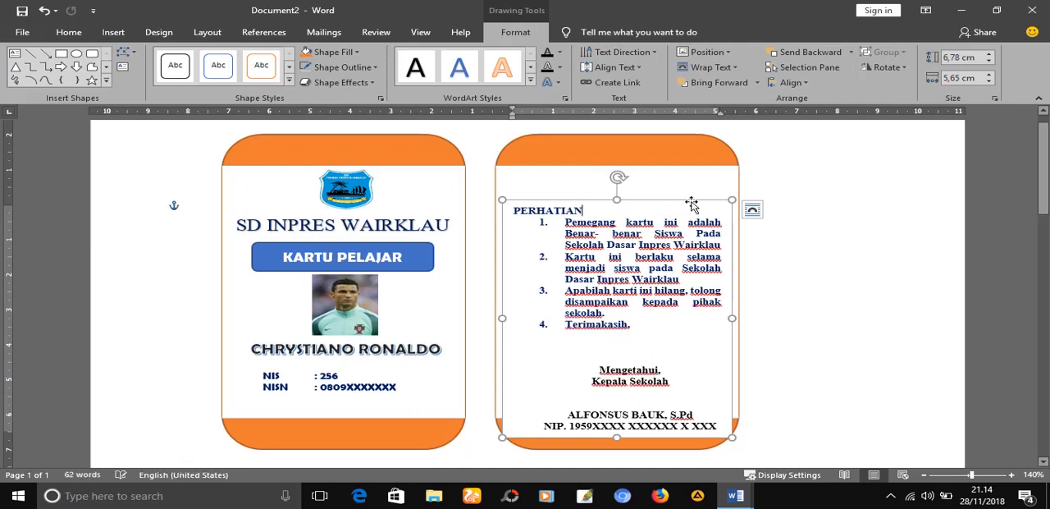
{"action": "left_click", "coordinate": [752, 210]}
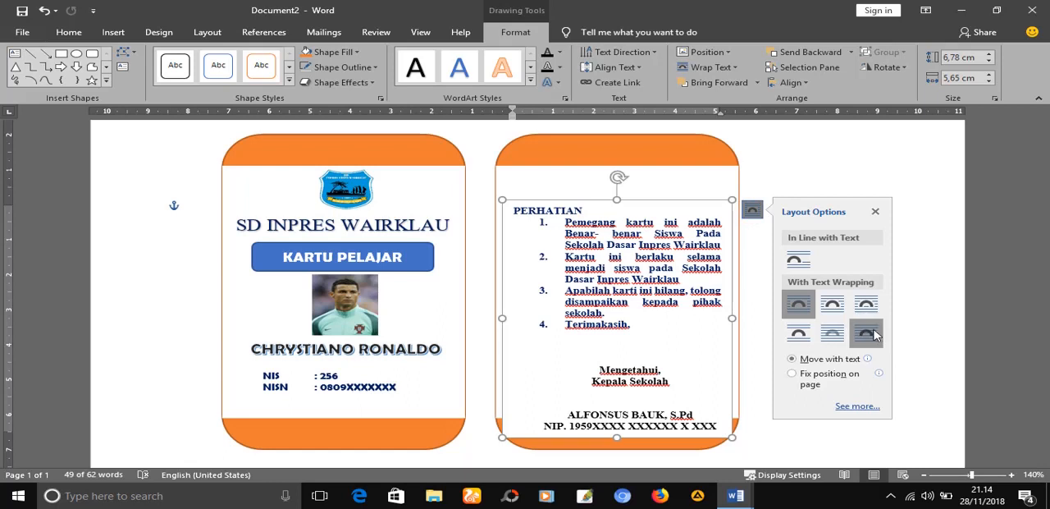
{"action": "left_click", "coordinate": [872, 333]}
{"action": "left_click_drag", "start_coordinate": [671, 203], "coordinate": [672, 175]}
{"action": "left_click", "coordinate": [849, 274]}
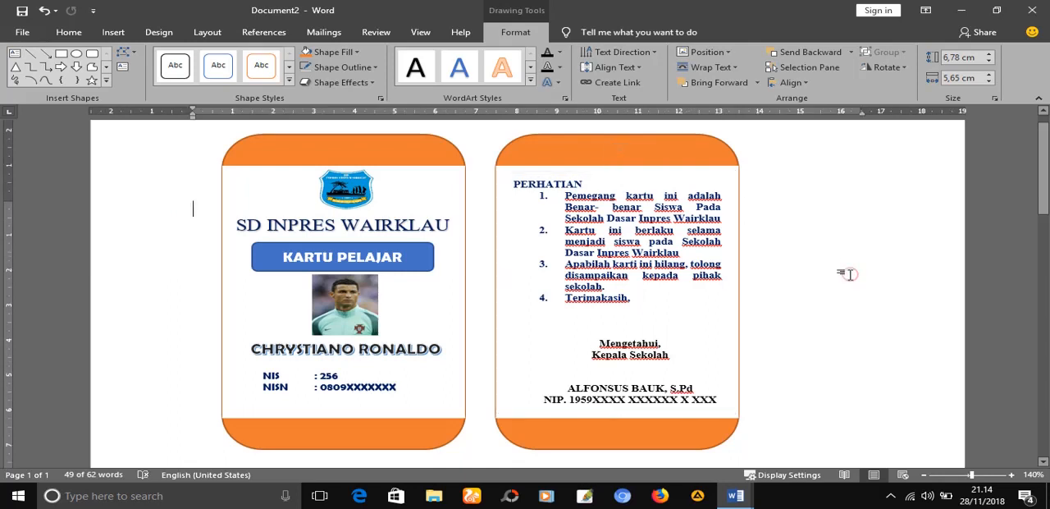
Apply the first preset shape effect to the front card's orange rounded shape
{"action": "left_click", "coordinate": [358, 152]}
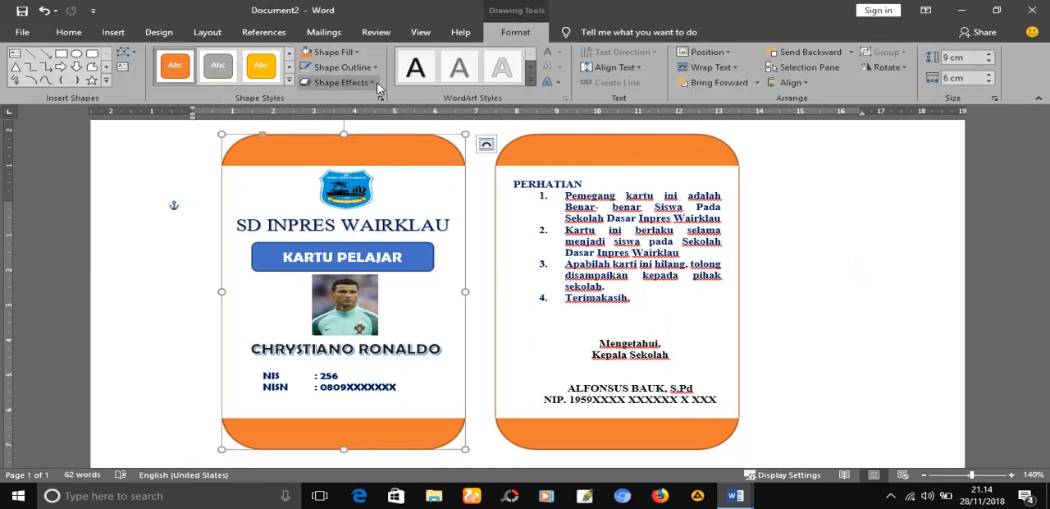
{"action": "left_click", "coordinate": [370, 82]}
{"action": "mouse_move", "coordinate": [387, 140]}
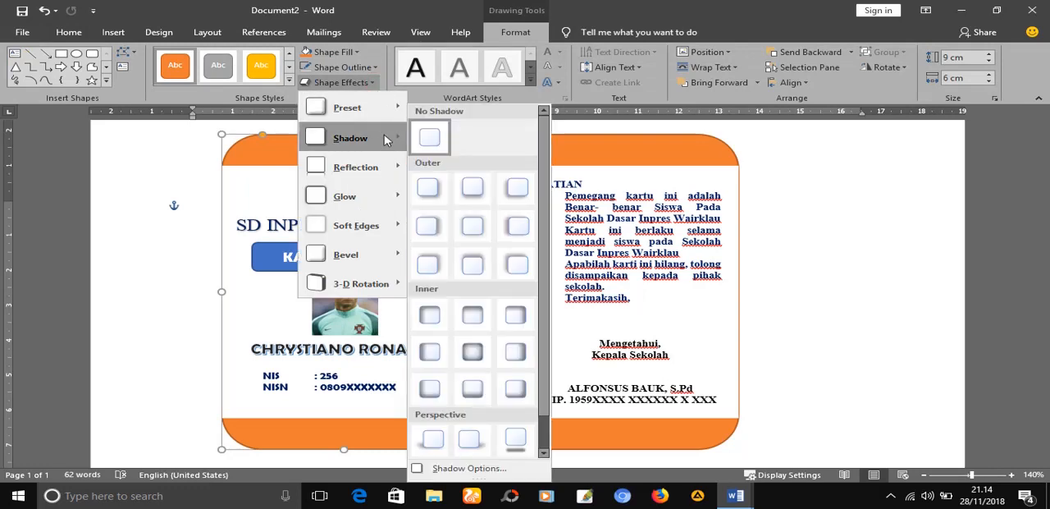
{"action": "mouse_move", "coordinate": [388, 117]}
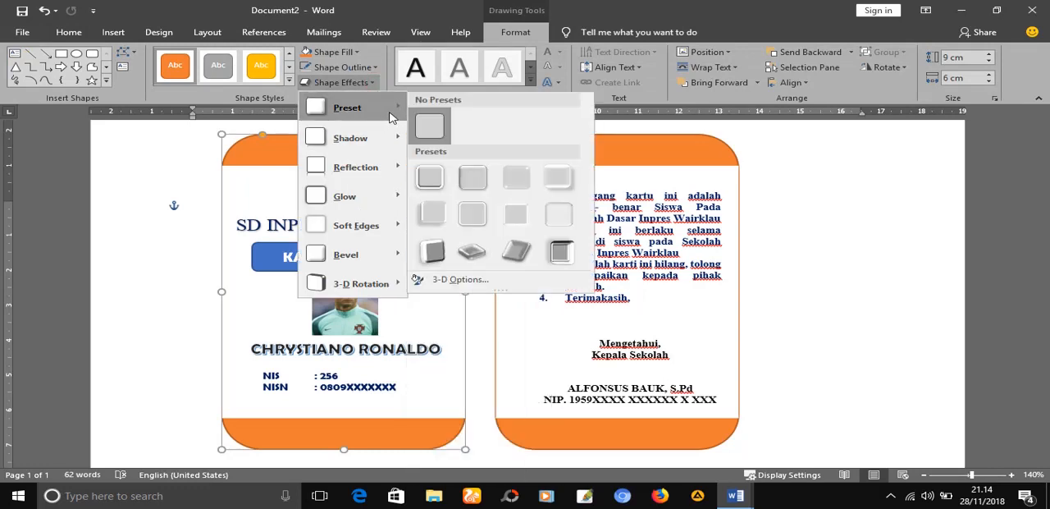
{"action": "left_click", "coordinate": [429, 178]}
Give the back card's orange rounded shape the same first preset shape effect as the front card
{"action": "left_click", "coordinate": [558, 158]}
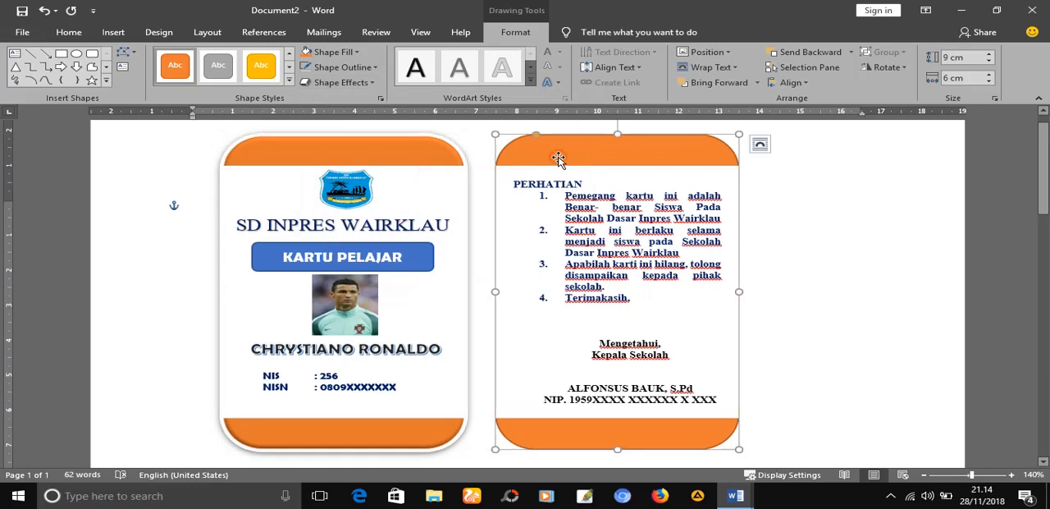
{"action": "left_click", "coordinate": [367, 85]}
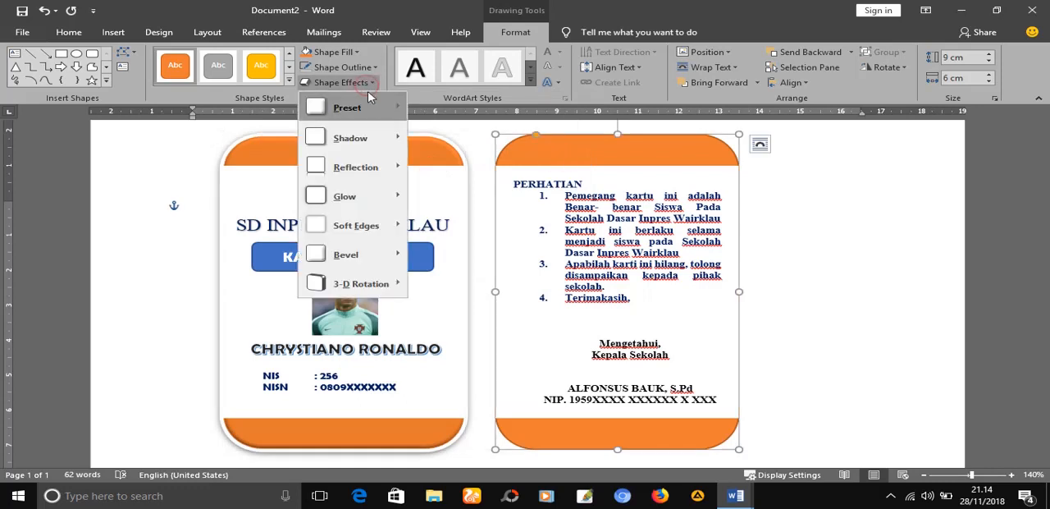
{"action": "mouse_move", "coordinate": [381, 112]}
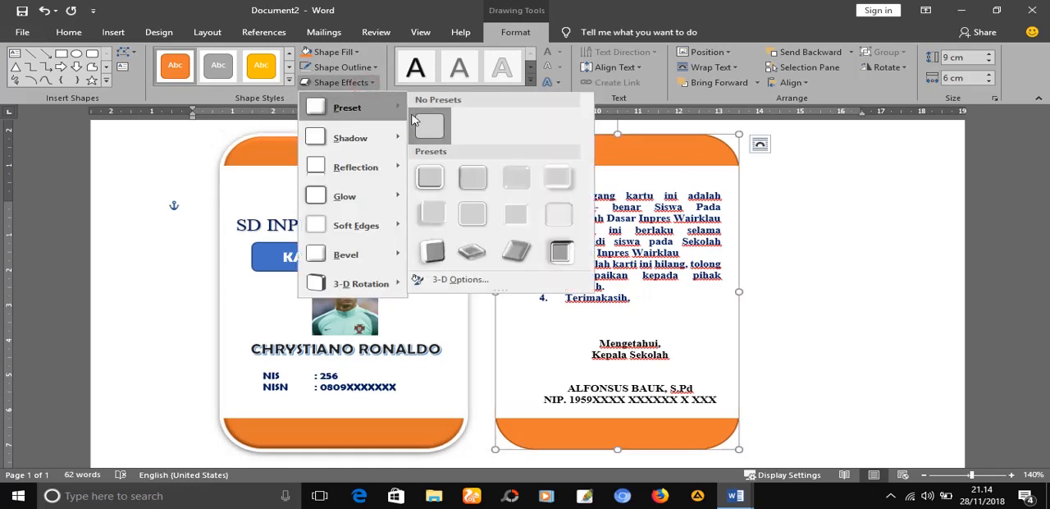
{"action": "left_click", "coordinate": [430, 177]}
{"action": "left_click", "coordinate": [798, 266]}
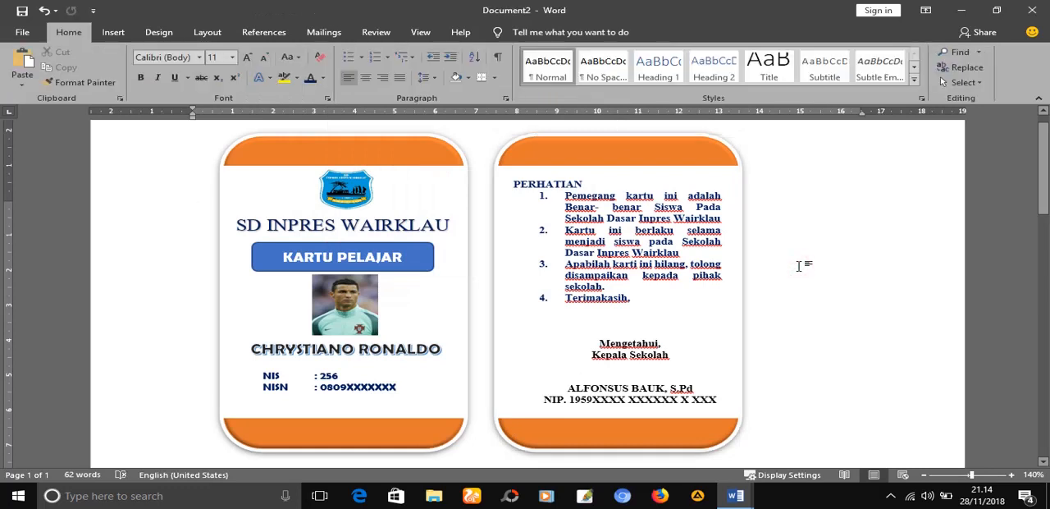